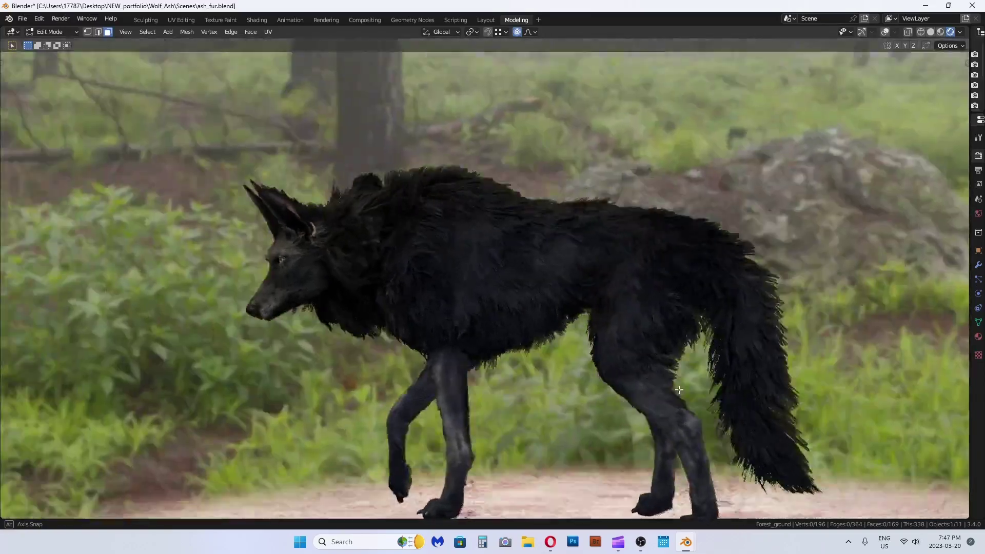
middle_click_drag(680, 390, 731, 403)
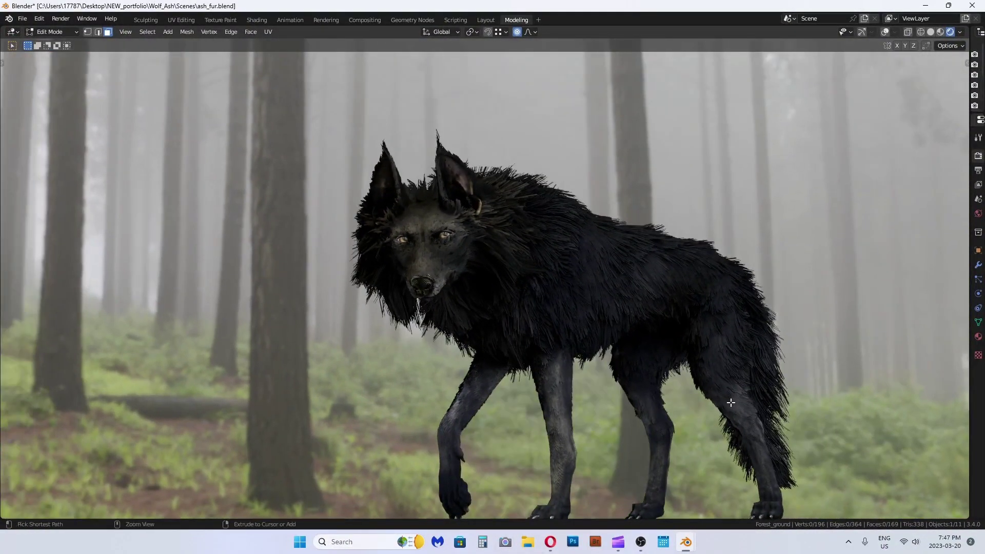
middle_click_drag(855, 339, 910, 332)
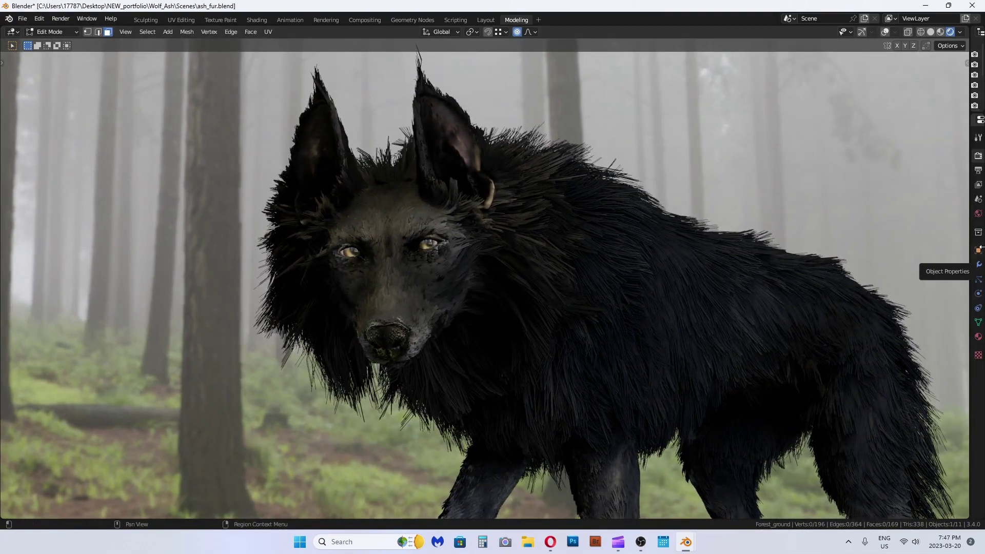
middle_click_drag(869, 224, 822, 220)
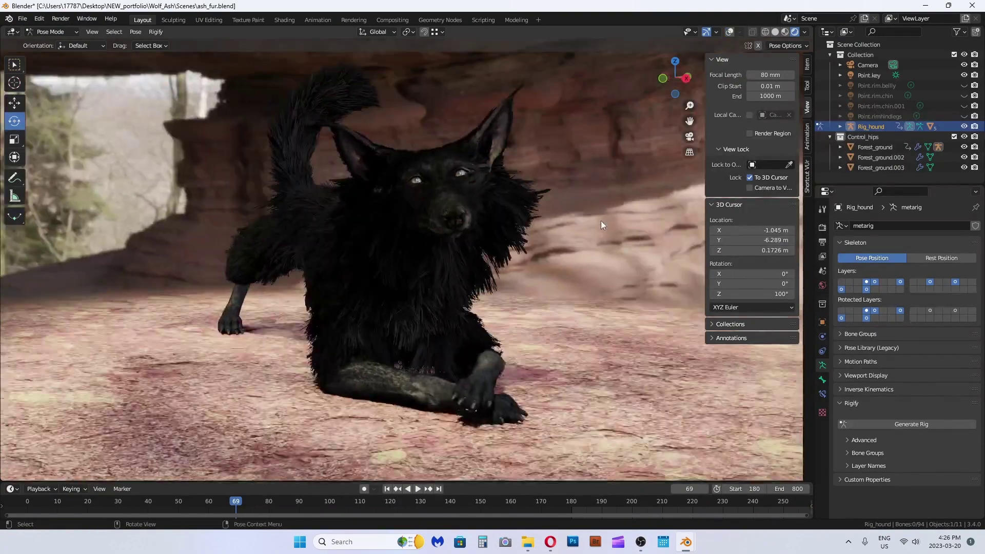
Step: Show the rig overlays, move the Tail.IK bone and keyframe the pose at frame 69
left_click(731, 33)
left_click(285, 150)
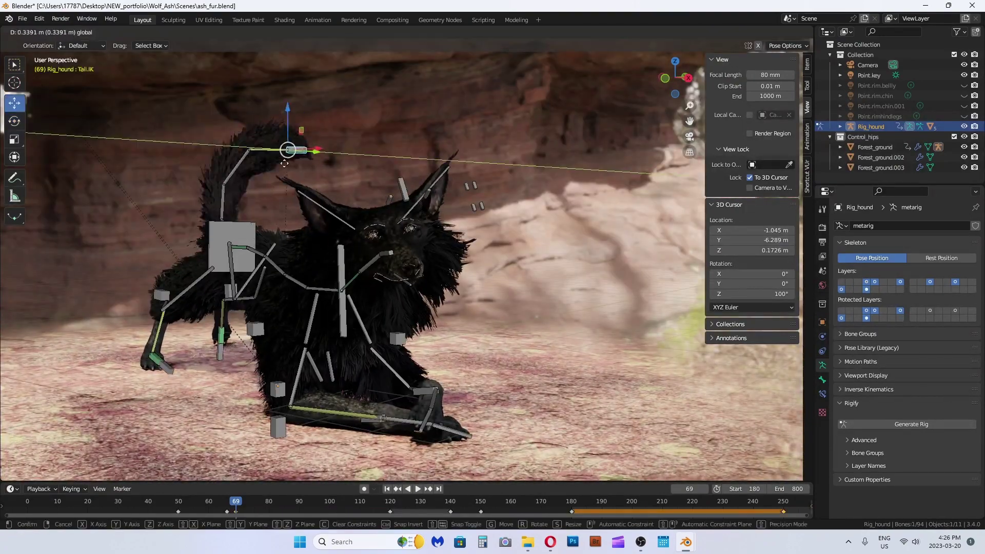
key("i")
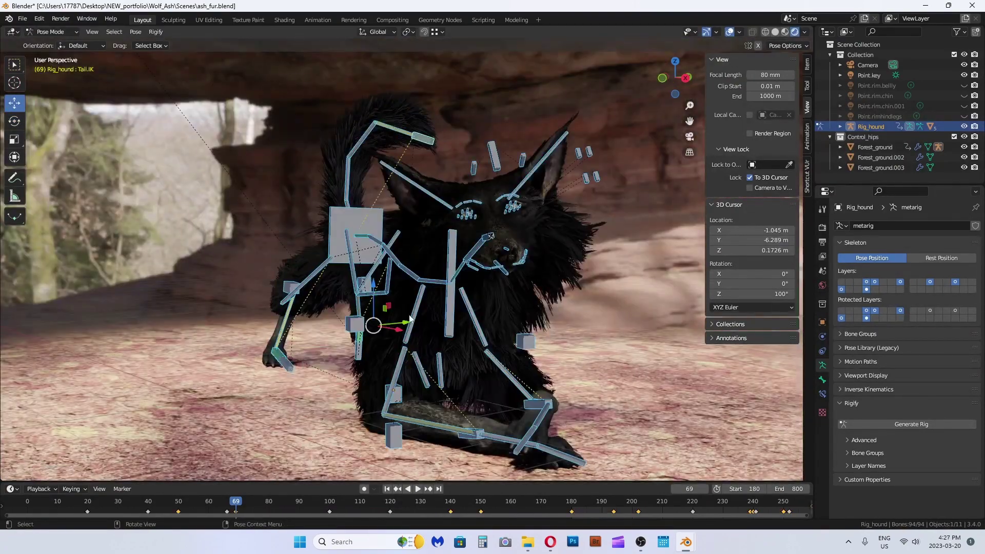
Step: Inspect the body's fur and the head's fur in Particle Edit mode, returning to Object Mode with material preview shading
left_click(52, 32)
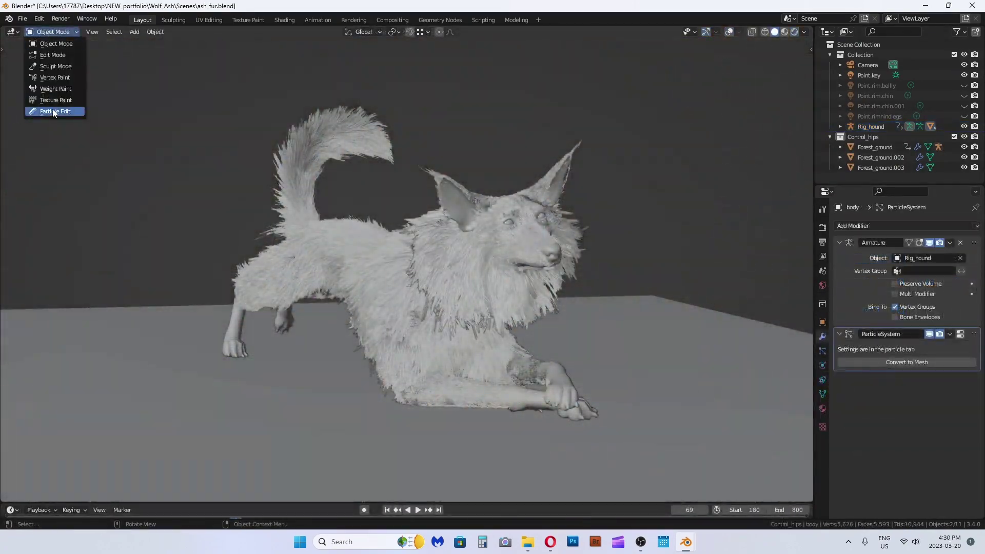
left_click(51, 106)
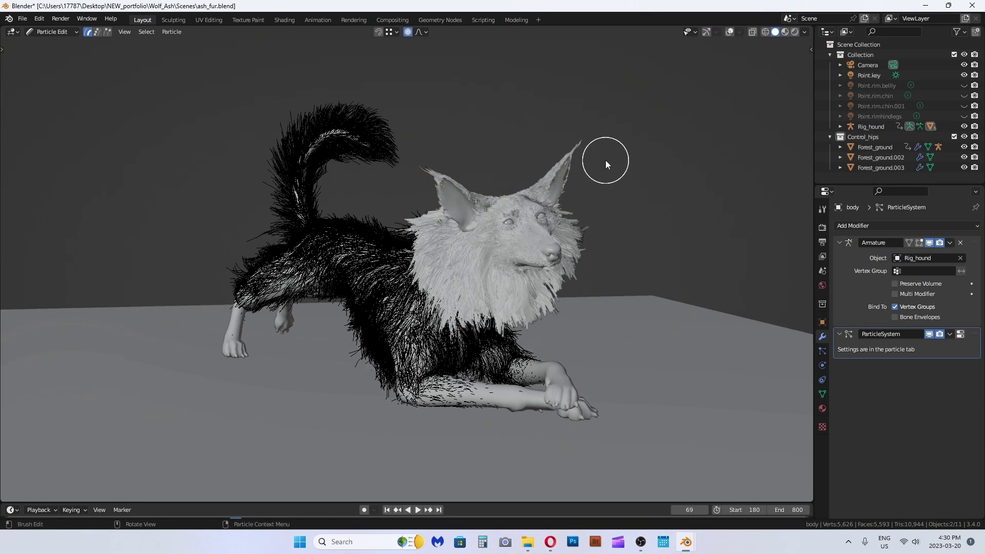
left_click(58, 43)
left_click(51, 32)
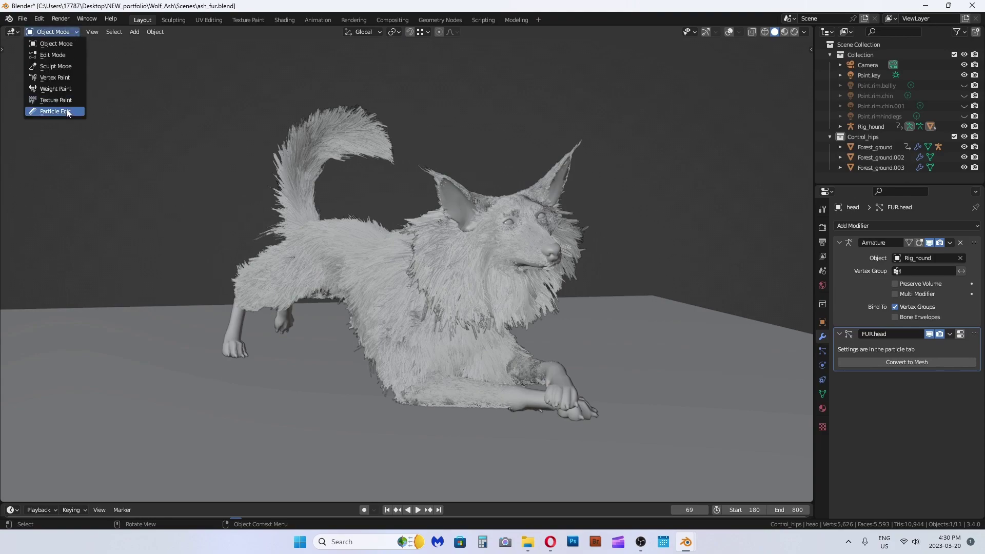
left_click(52, 106)
left_click(52, 31)
left_click(58, 44)
left_click(785, 32)
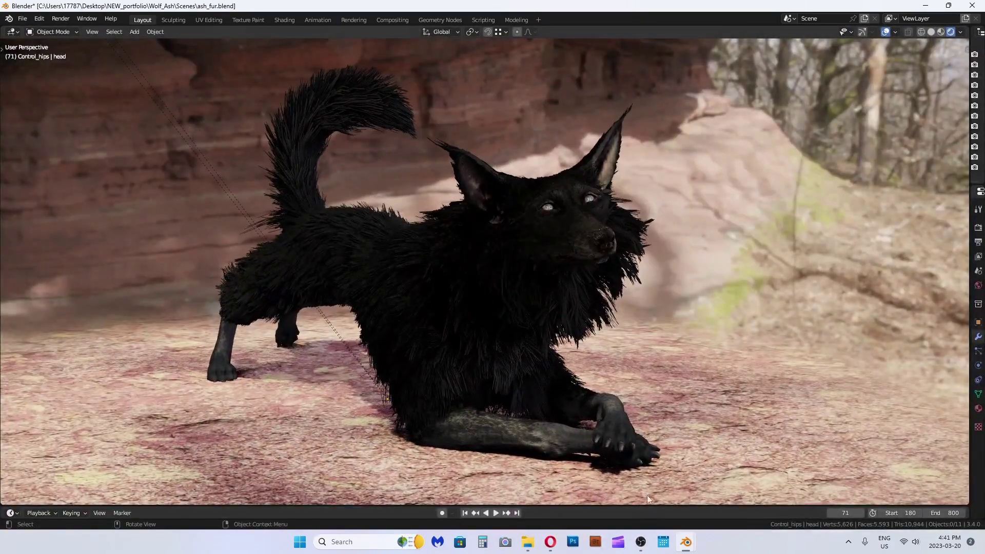
Step: Capture viewport screenshots of the stretching wolf from a front three-quarter view and, with overlays hidden, from the side
middle_click_drag(647, 495, 374, 248)
key("super+shift+s")
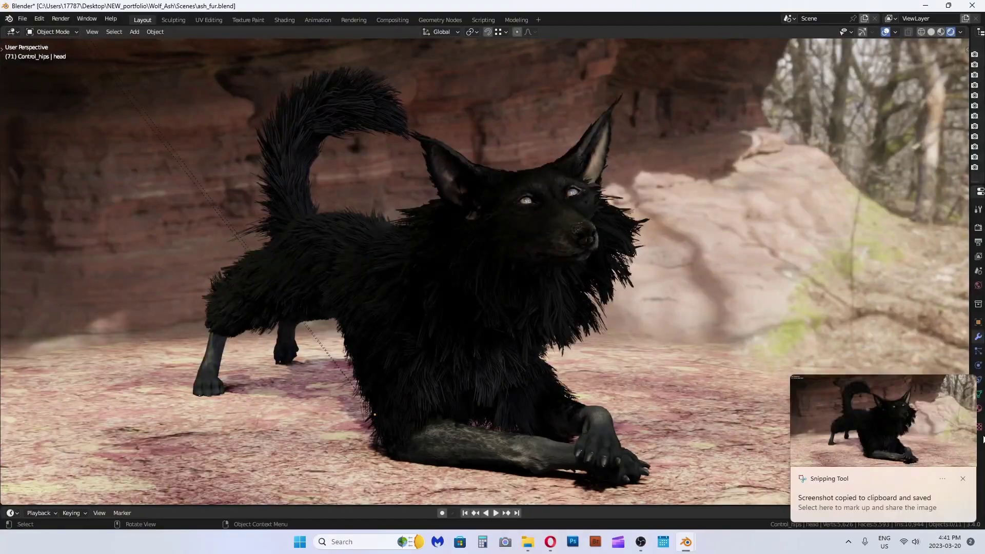
left_click(494, 350)
key("t")
left_click(863, 32)
mouse_move(372, 422)
left_mouse_down()
mouse_move(353, 416)
mouse_move(386, 423)
mouse_move(382, 410)
left_mouse_up()
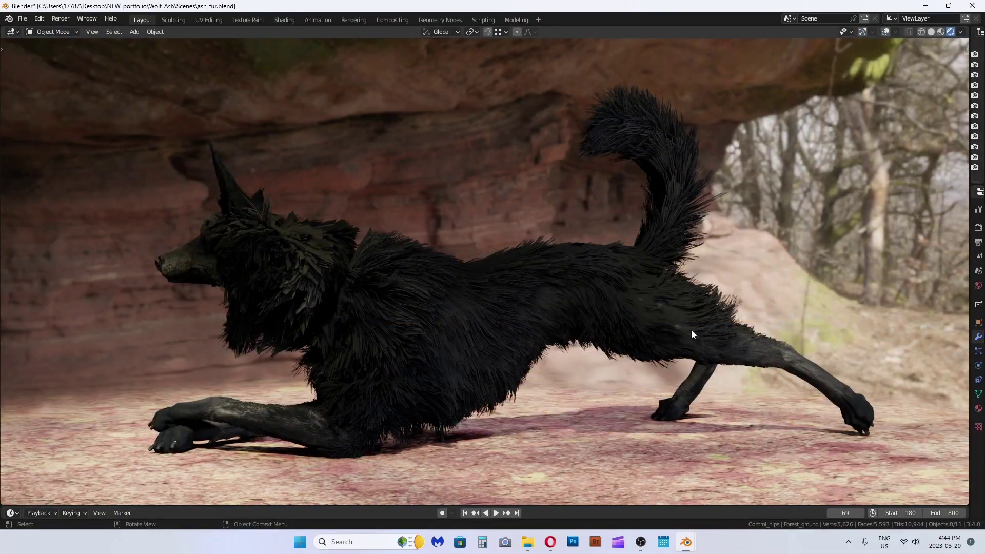
key("super+shift+s")
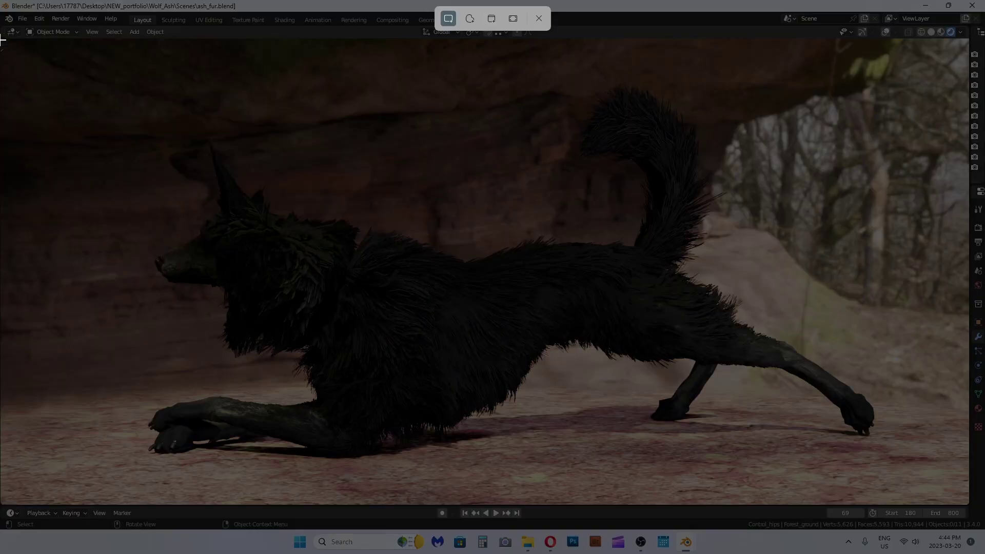
left_click_drag(1, 39, 969, 505)
scroll(737, 427, "down", 2)
mouse_move(737, 427)
middle_mouse_down()
mouse_move(724, 425)
mouse_move(738, 429)
middle_mouse_up()
left_click(738, 429)
key("t")
left_click(863, 31)
left_click_drag(502, 412, 565, 404)
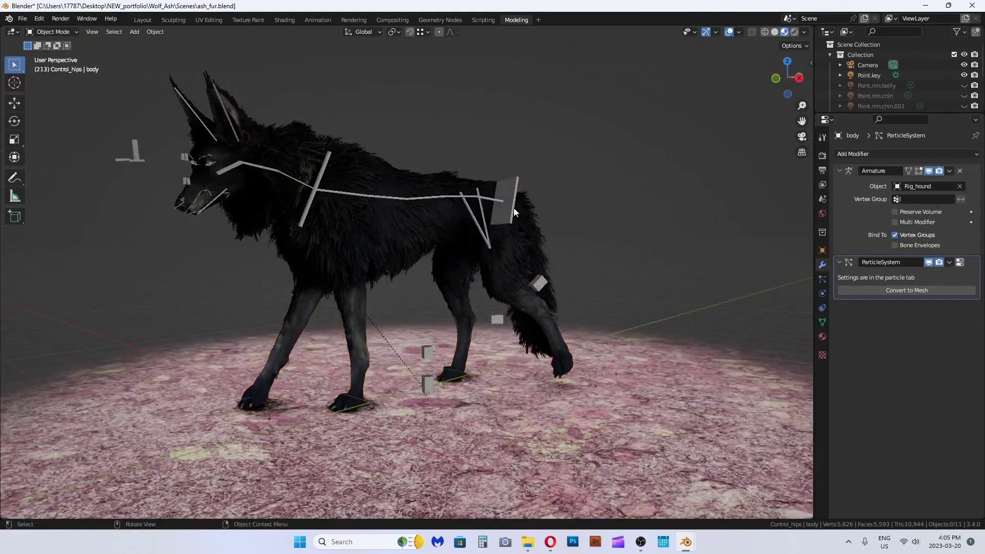
Step: Hide the head's FUR.head particle system in the viewport and turn off the viewport overlays
scroll(437, 222, "up", 3)
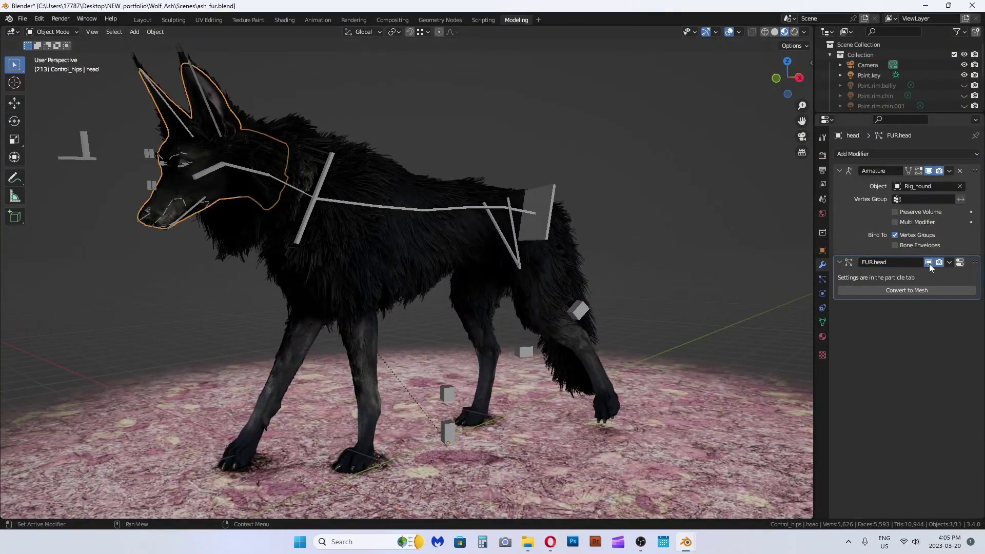
left_click(730, 32)
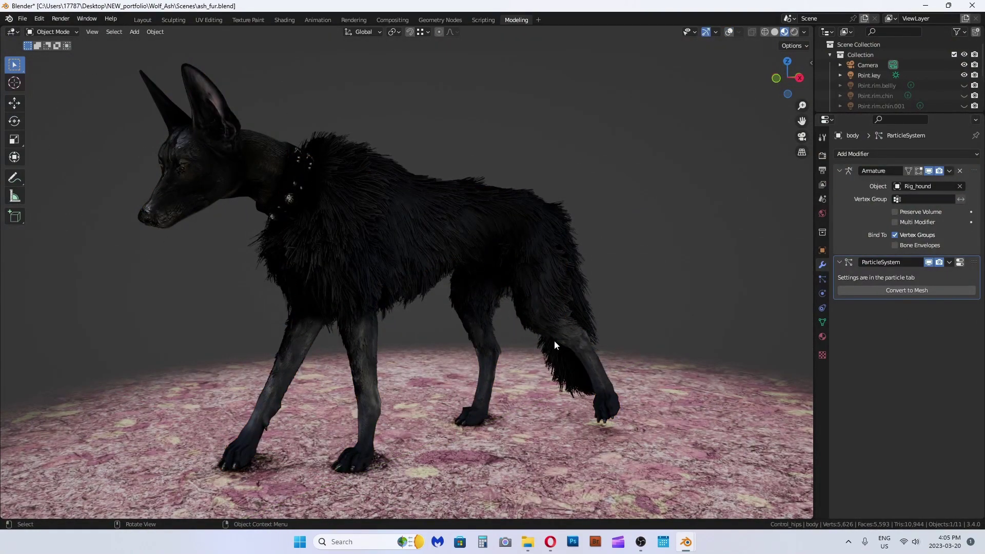
mouse_move(554, 340)
middle_mouse_down()
mouse_move(604, 337)
mouse_move(544, 330)
middle_mouse_up()
Step: Examine the Fur.body particle settings for viewport display, hair shape and children, and the body's vertex groups
left_click(822, 279)
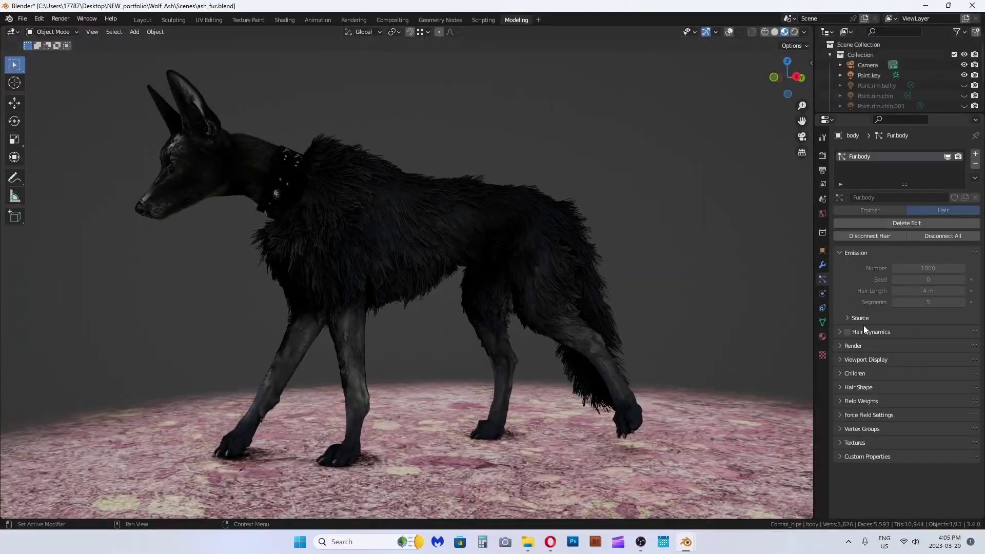
left_click(842, 253)
left_click(842, 294)
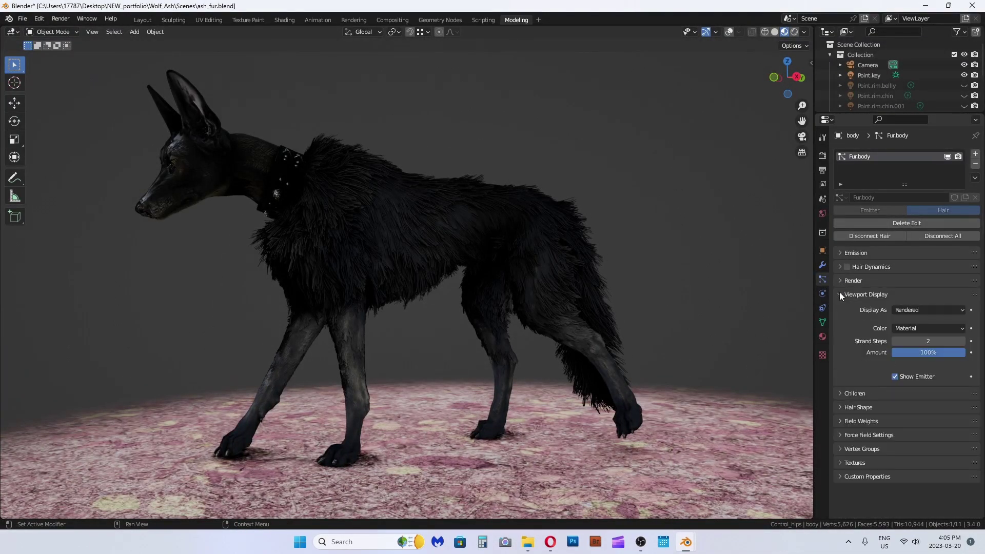
left_click(844, 407)
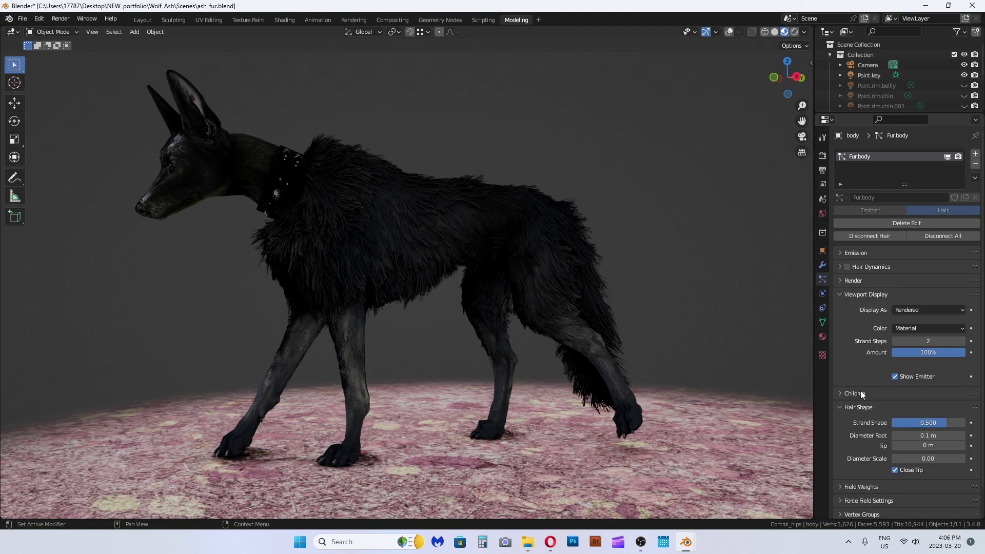
left_click(863, 394)
scroll(879, 390, "down", 8)
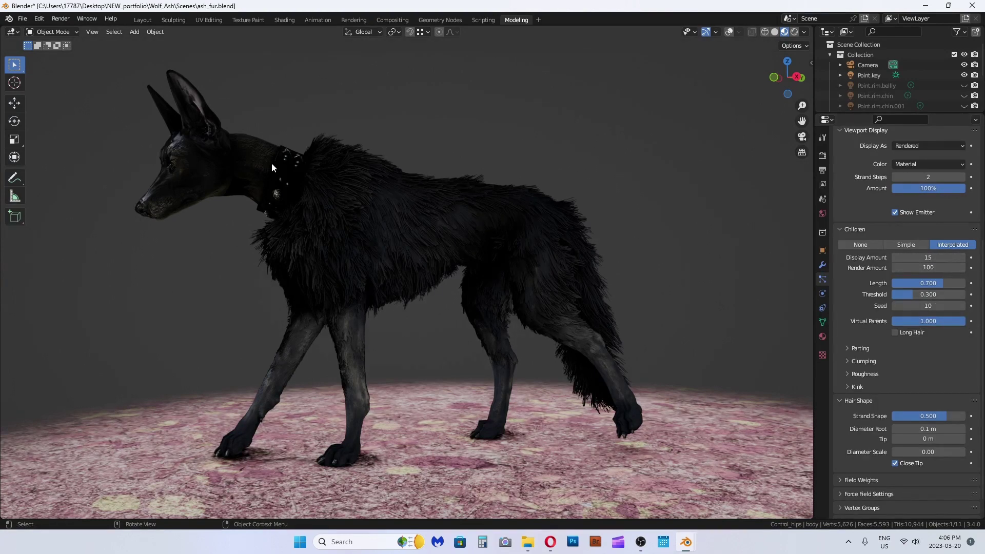
middle_click_drag(618, 262, 443, 224)
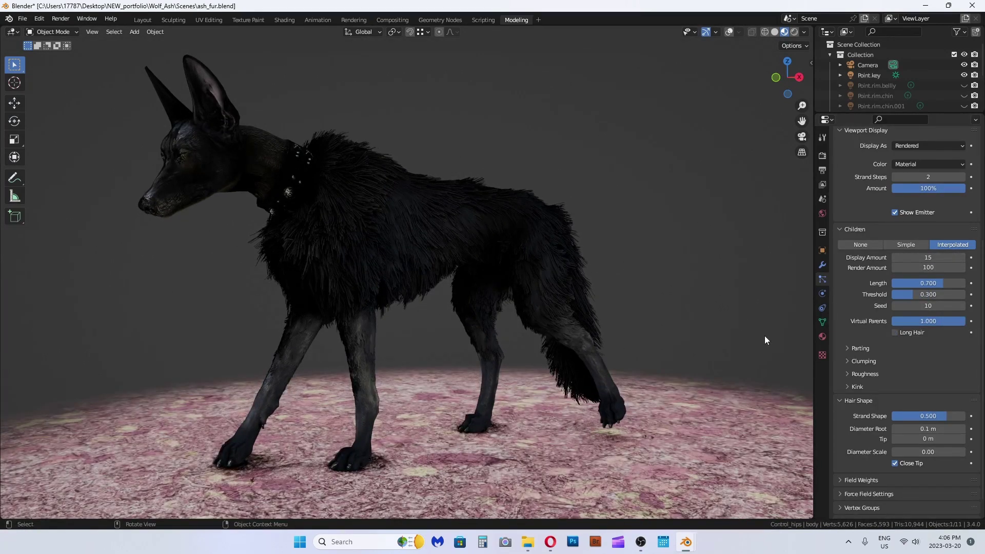
left_click(823, 322)
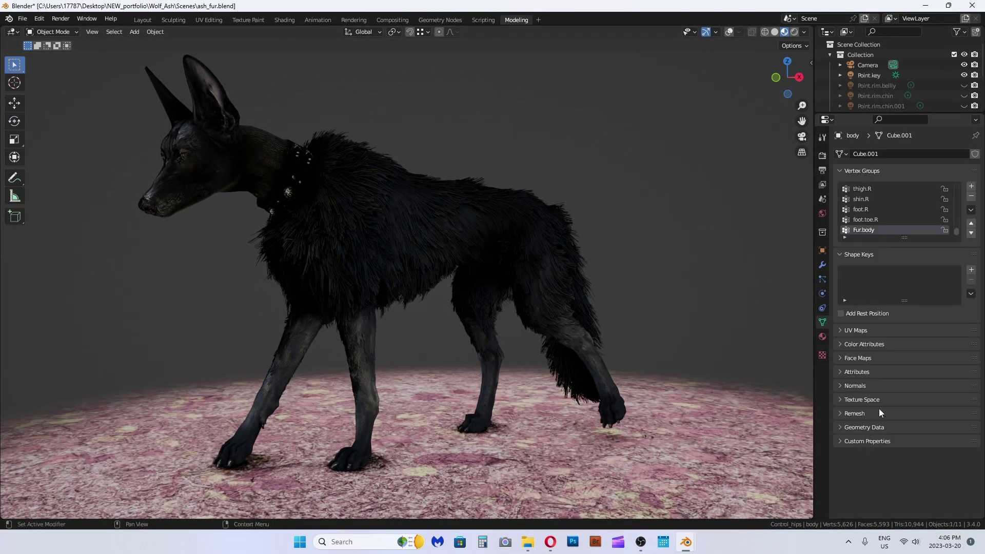
Step: Switch the viewport to rendered shading and compare the scene with ambient occlusion off and on
left_click(795, 32)
left_click(868, 64)
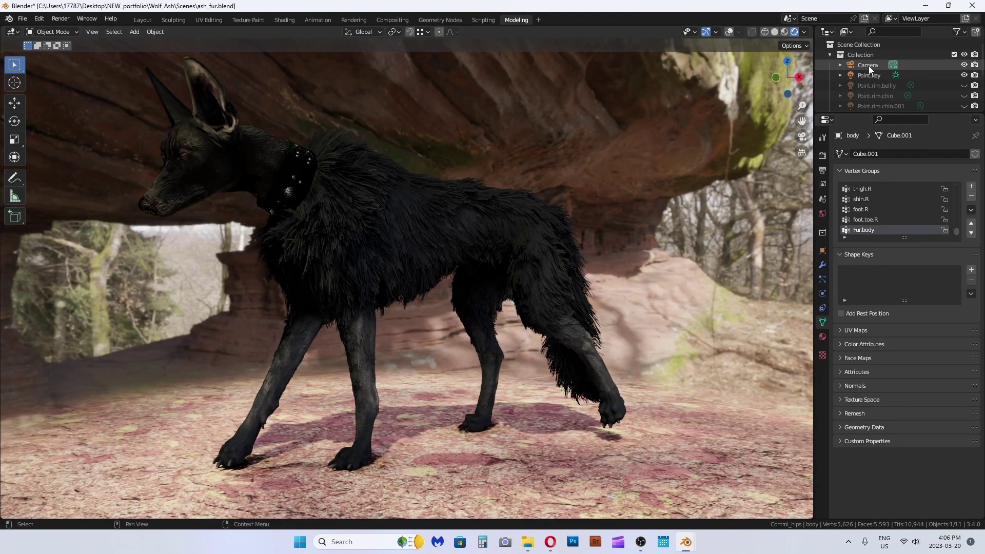
left_click(822, 155)
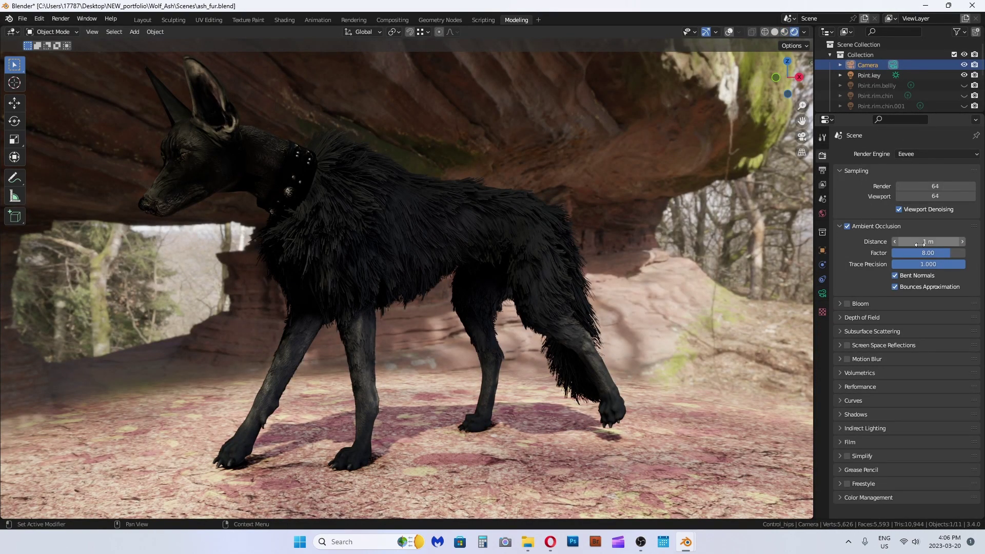
left_click(847, 226)
left_click(848, 226)
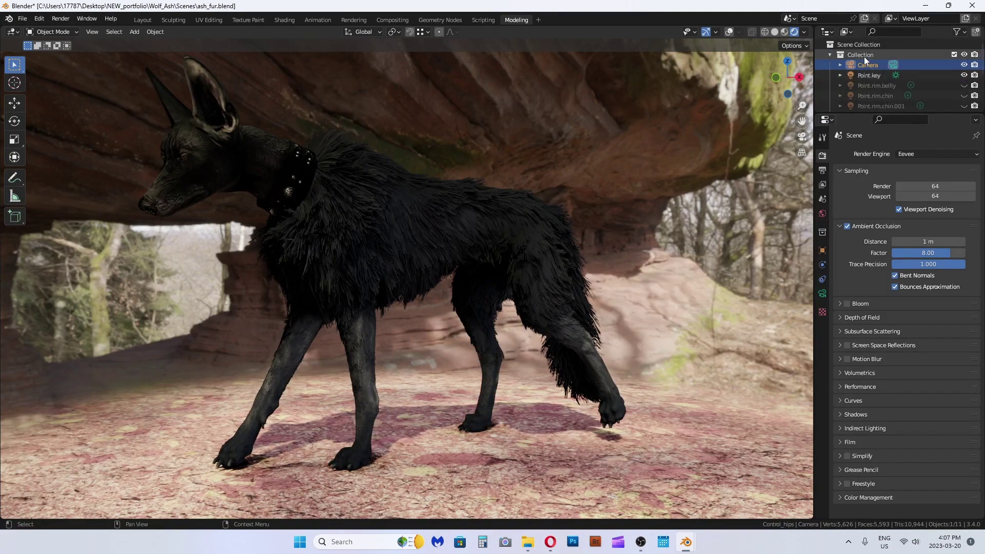
Step: Check the Point.key sun light's shadow settings, comparing the scene with contact shadows on and off
left_click(864, 76)
left_click(823, 294)
left_click(839, 294)
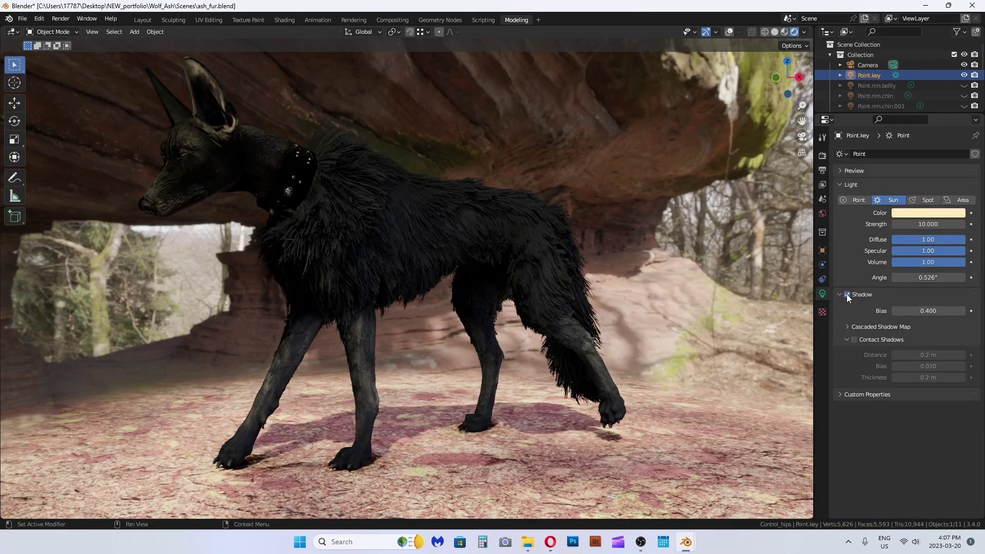
left_click(854, 340)
left_click(855, 340)
Step: Select the camera and open the scene's Eevee render settings for shadows
left_click(868, 65)
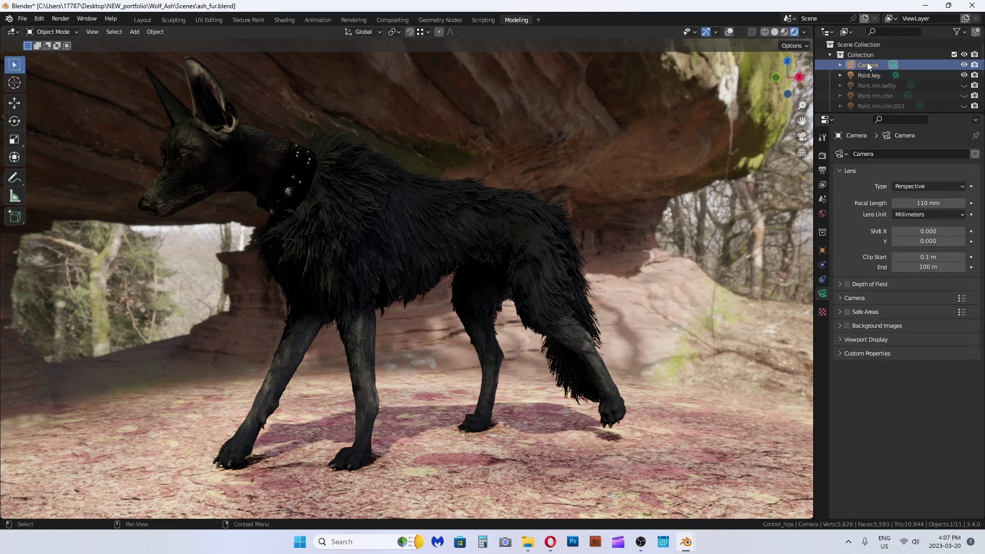
left_click(823, 170)
scroll(891, 343, "up", 1, "ctrl")
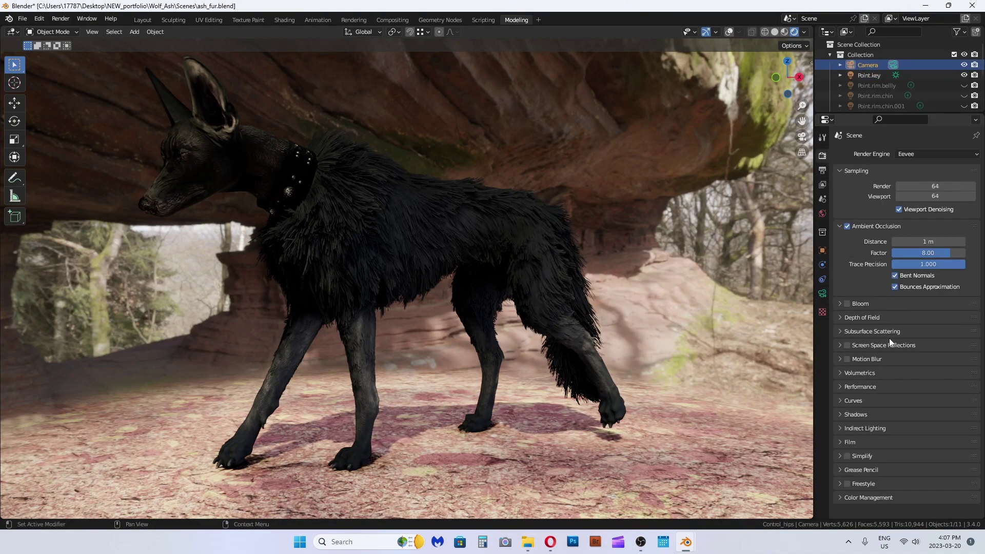
left_click(895, 414)
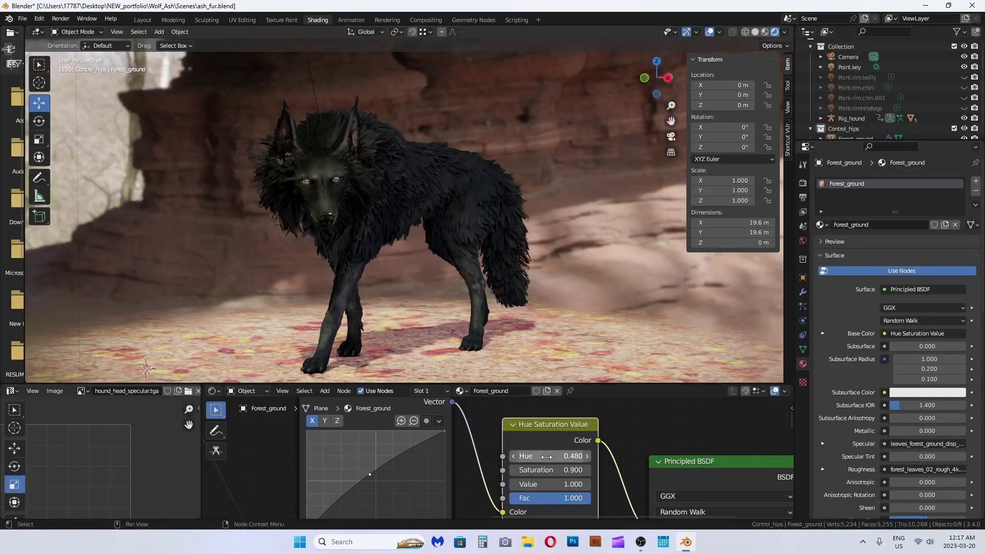
Step: Set the Saturation of the Forest_ground material's Hue Saturation Value node to 0.780
type("8")
key("Return")
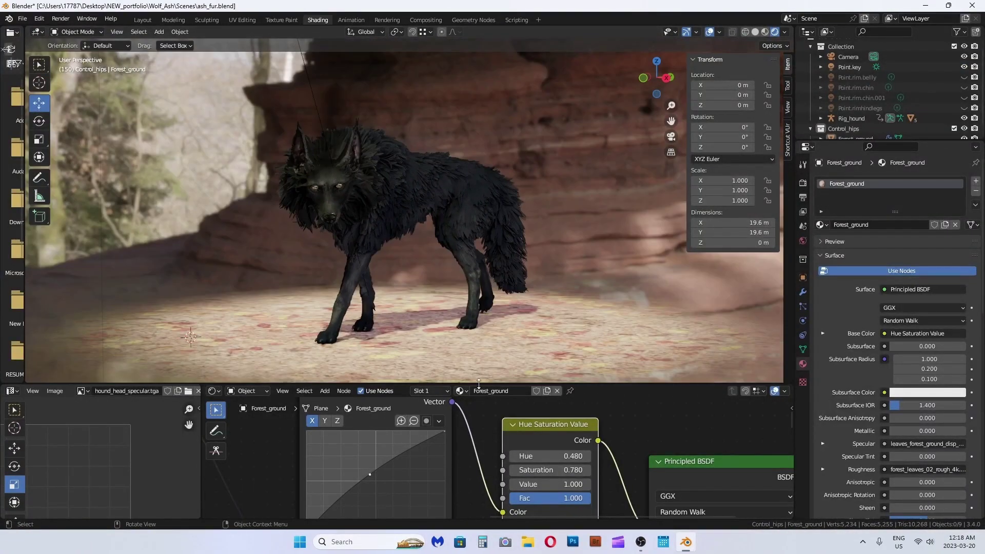
Step: Duplicate the forest ground plane and raise the copy about 6.9 m along Z above the wolf
left_click_drag(488, 386, 488, 422)
left_click(577, 387)
key("shift+d")
right_click(576, 387)
left_click_drag(425, 302, 425, 60)
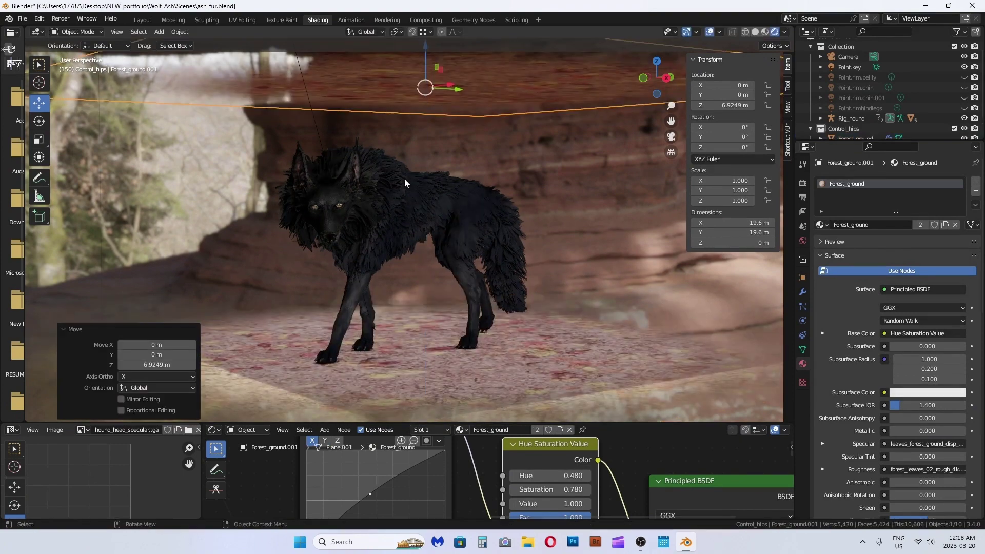
Step: Add a second material slot with a new material to the raised plane and name the material gobo
scroll(405, 183, "down", 3)
left_click_drag(488, 422, 488, 77)
scroll(493, 308, "down", 6)
left_click(976, 181)
left_click(852, 245)
double_click(852, 245)
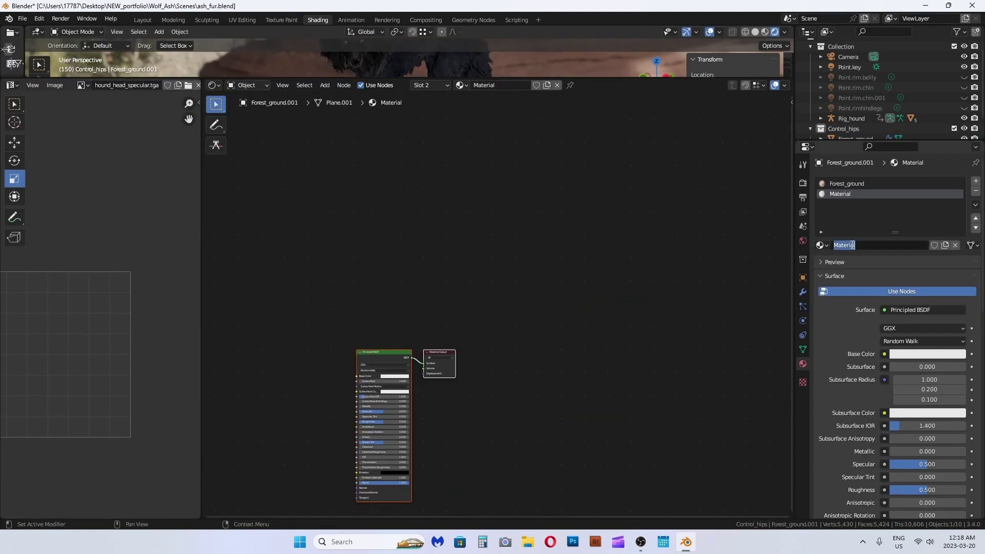
Step: Add an image texture with Vionoi8.jpg to the gobo material and connect its Color to the Principled BSDF's Alpha
key("ctrl+t")
left_click(482, 341)
left_click(540, 351)
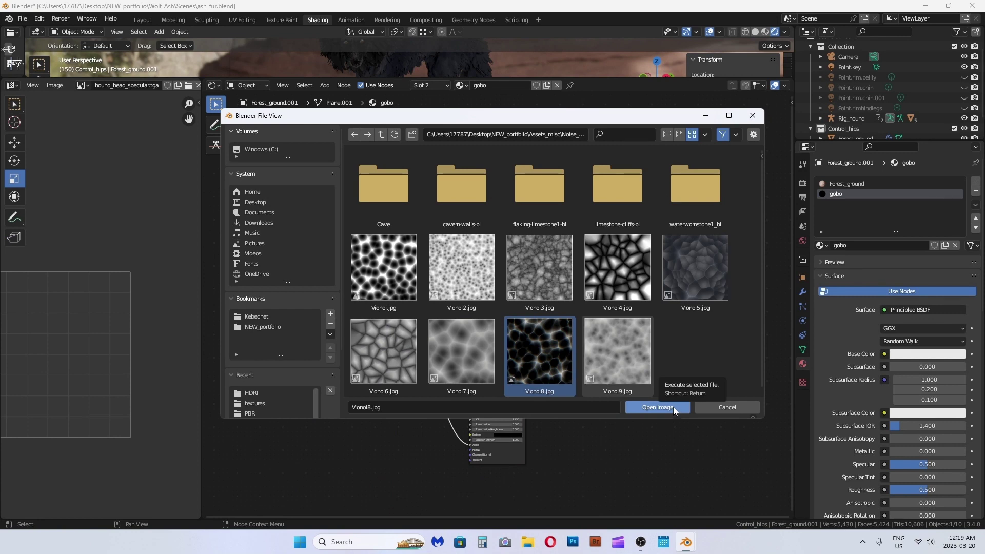
left_click(673, 408)
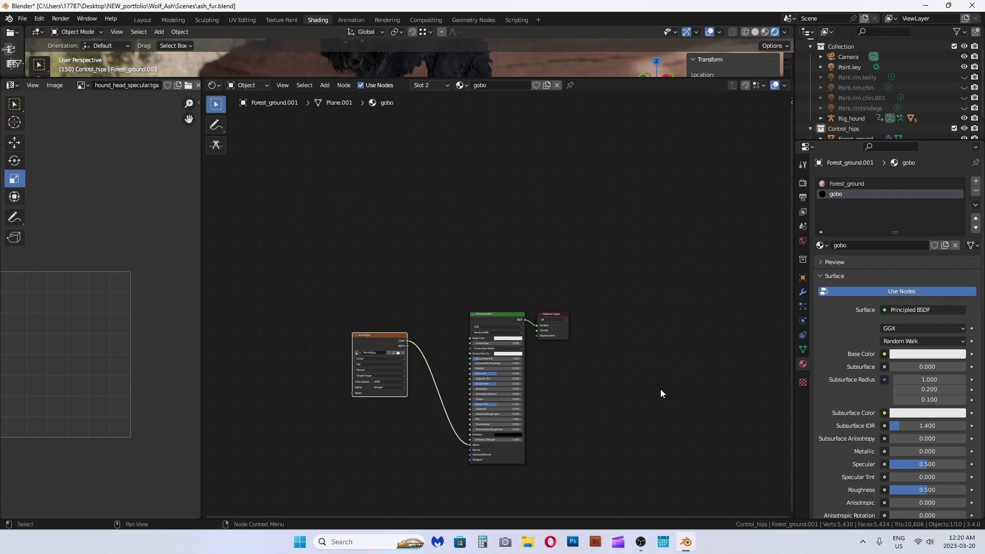
Step: Enlarge the 3D viewport above the gobo material's shader nodes
scroll(405, 368, "up", 1)
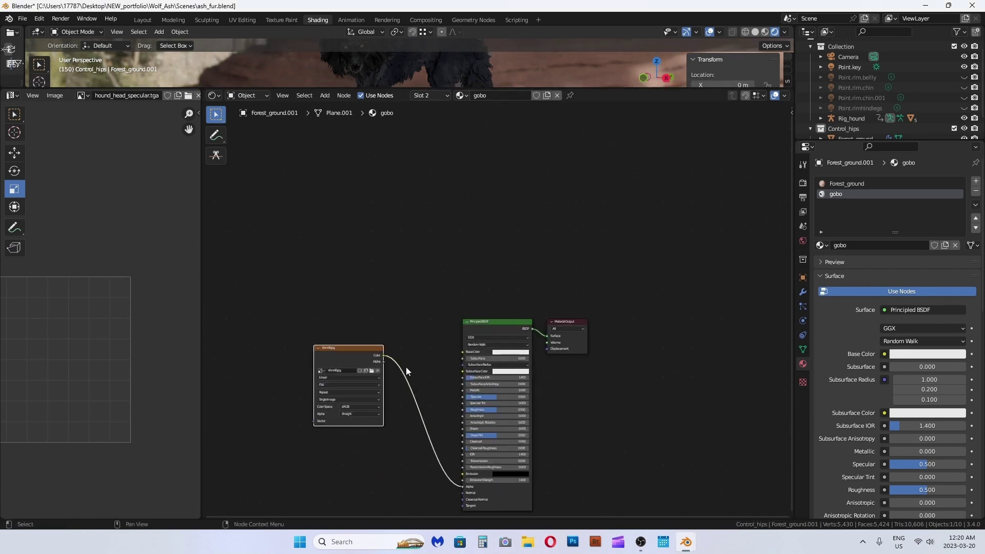
left_click_drag(499, 79, 421, 268)
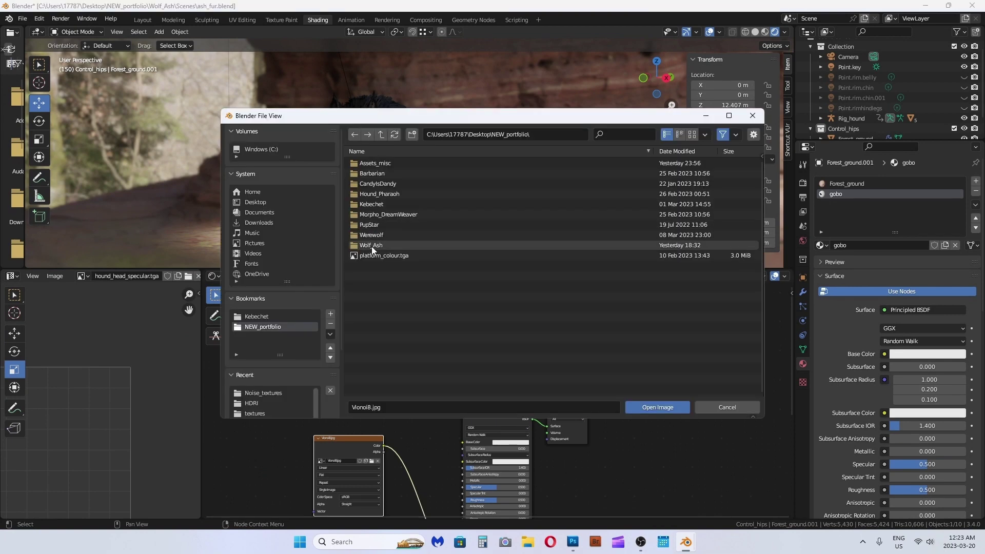
Step: Replace the gobo material's texture image with gobo.tga from the Wolf_Ash project folder
double_click(372, 249)
double_click(376, 230)
left_click(374, 184)
left_click(669, 413)
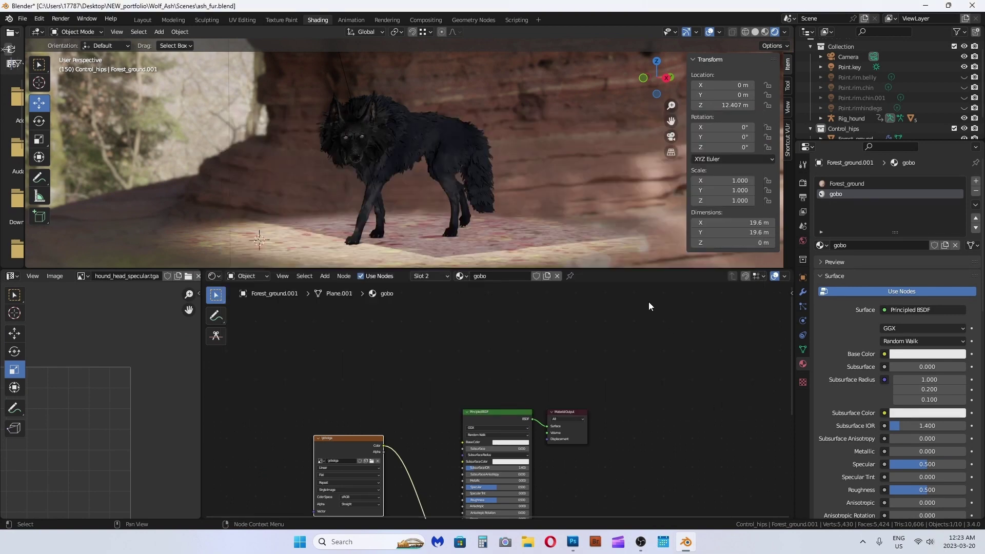
Step: Set the gobo material's blend mode to Alpha Blend and remove the Forest_ground material slot from the raised plane
middle_click_drag(433, 432, 429, 274)
scroll(914, 370, "down", 15)
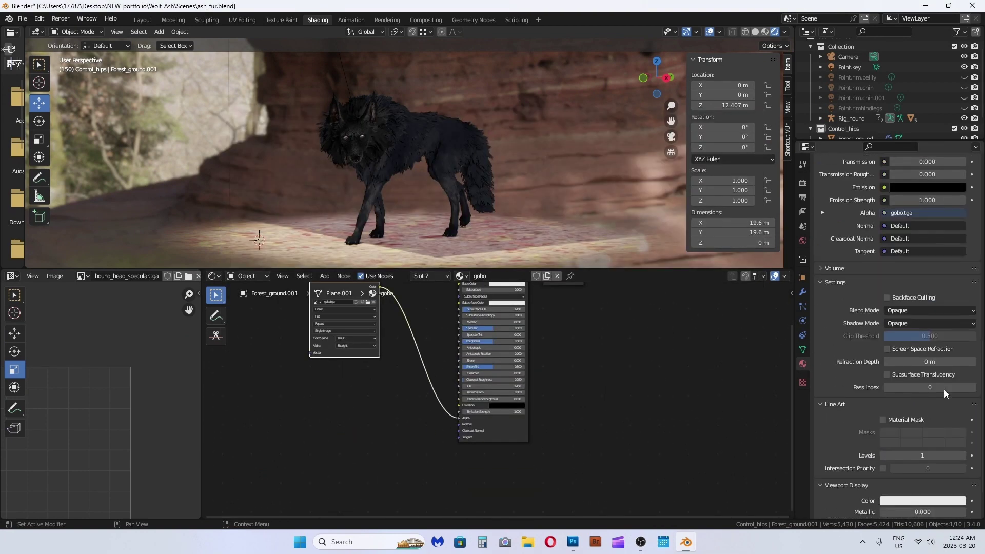
left_click(929, 311)
left_click(927, 360)
middle_click_drag(426, 205, 447, 215)
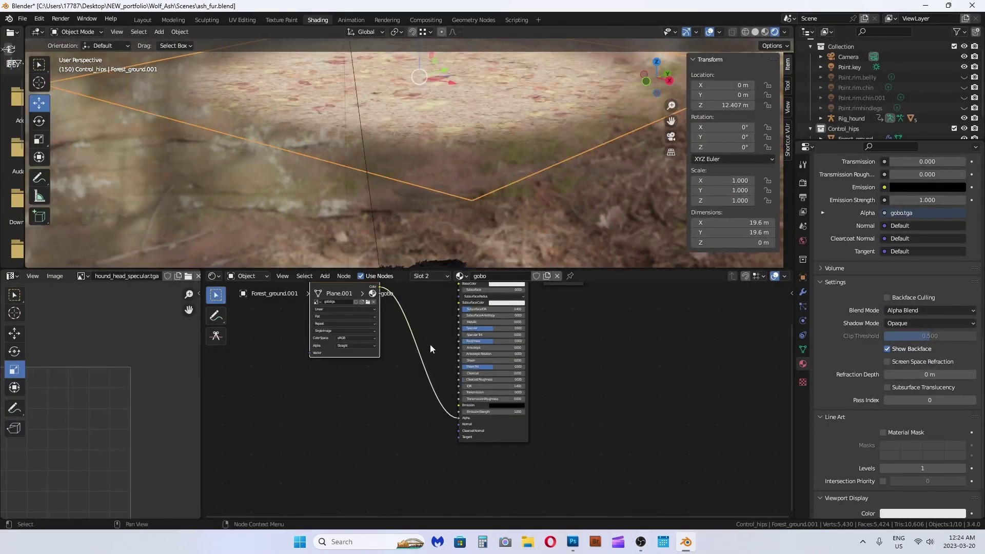
scroll(970, 187, "up", 15)
left_click(975, 190)
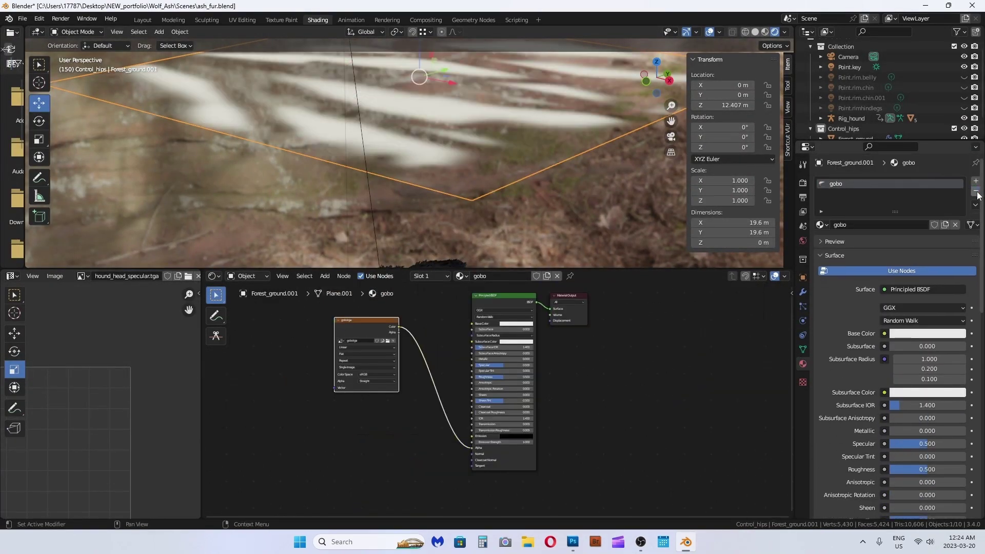
Step: Move the gobo plane above the wolf to about X 3.99 m, Y -6.81 m, Z 11.15 m
middle_click_drag(575, 221, 528, 109)
middle_click_drag(528, 110, 477, 102, "shift")
middle_click_drag(477, 102, 482, 175, "shift")
left_click_drag(420, 119, 283, 138)
middle_click_drag(396, 195, 403, 127, "shift")
middle_click_drag(404, 127, 436, 125, "shift")
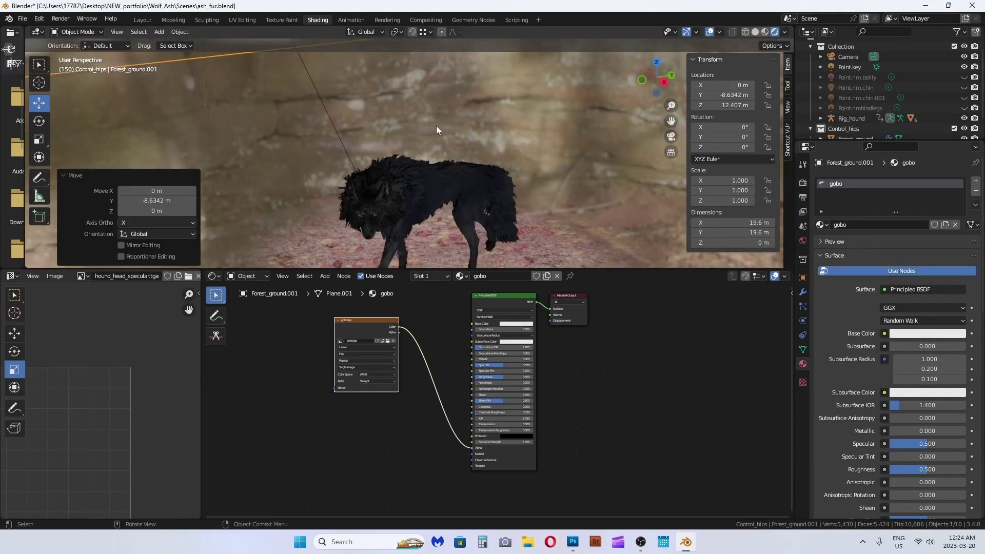
scroll(436, 125, "down", 3)
left_click_drag(383, 100, 377, 77)
middle_click_drag(377, 77, 359, 67)
left_click_drag(340, 57, 356, 51)
middle_click_drag(357, 52, 462, 110)
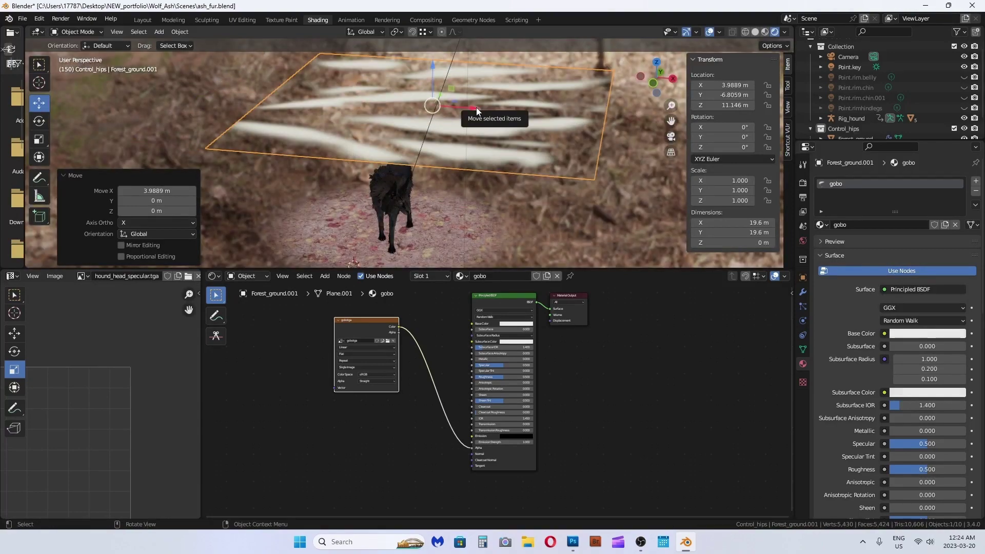
Step: Set the gobo material's blend mode to Alpha Clip and its shadow mode to Alpha Hashed
scroll(924, 257, "down", 10)
left_click(930, 311)
left_click(918, 328)
middle_click_drag(514, 154, 564, 193)
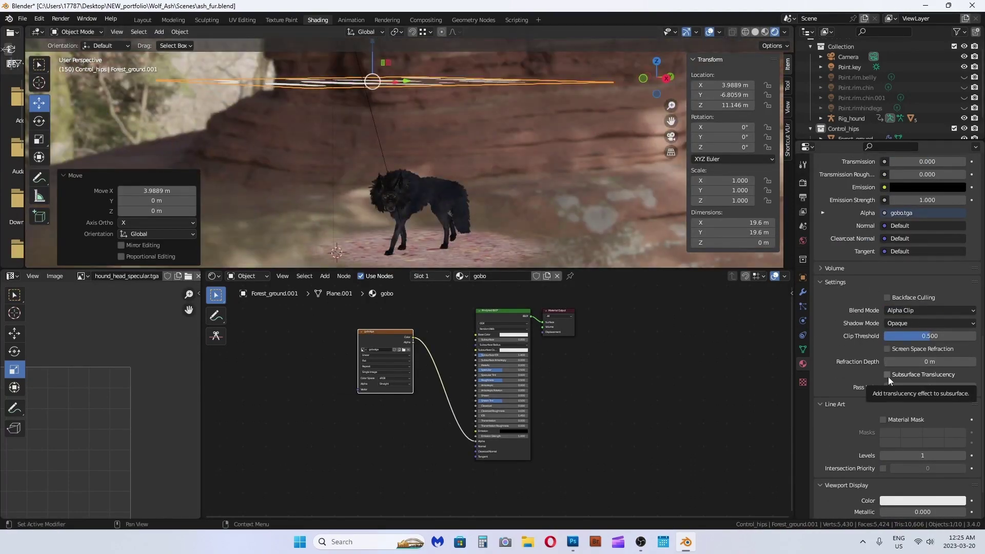
middle_click_drag(513, 154, 513, 118)
left_click(929, 323)
left_click(918, 369)
Step: Try Alpha Hashed as the gobo material's blend mode and settle on Alpha Blend
left_click(930, 310)
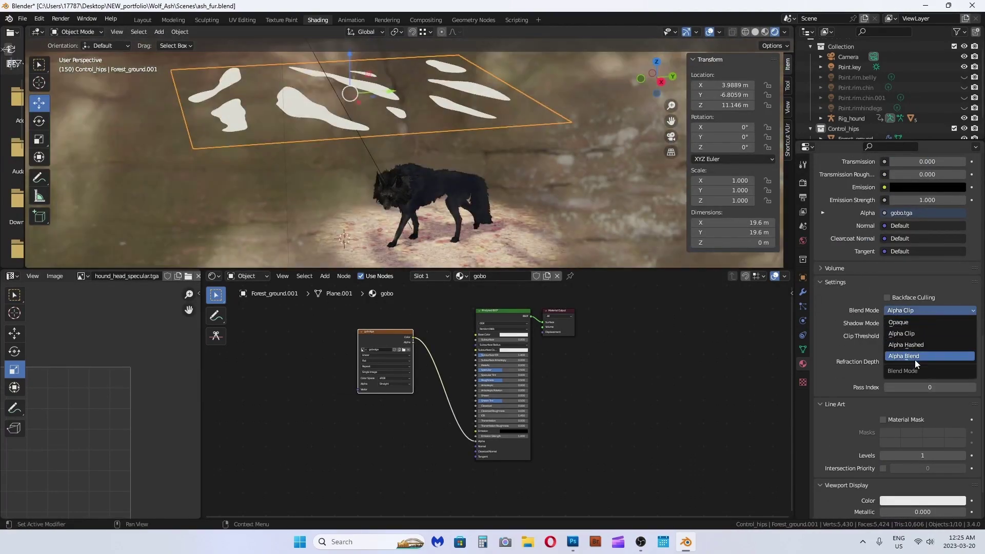
left_click(919, 339)
scroll(521, 201, "up", 3)
middle_click_drag(521, 200, 520, 197)
left_click(930, 310)
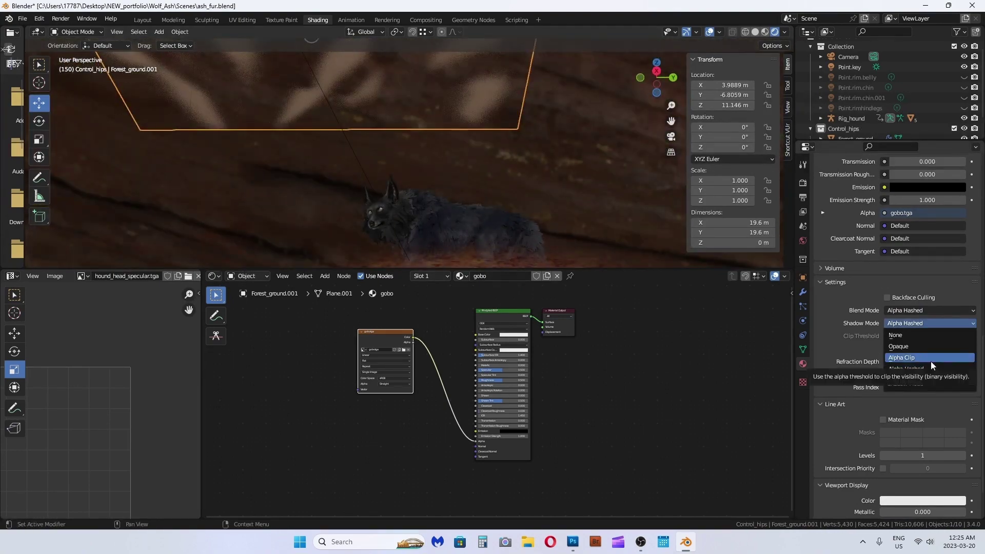
left_click(918, 323)
Step: Enlarge the 3D viewport, move the gobo plane about 2.6 m along Y and rescale it
left_click_drag(622, 271, 622, 424)
left_click_drag(366, 150, 503, 137)
scroll(416, 176, "down", 4)
key("s")
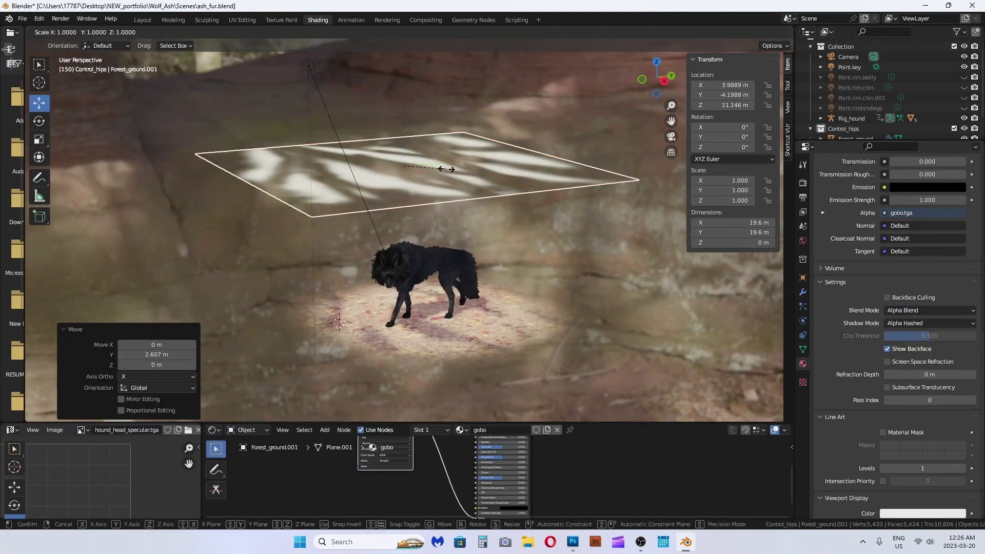
left_click(470, 177)
key("g")
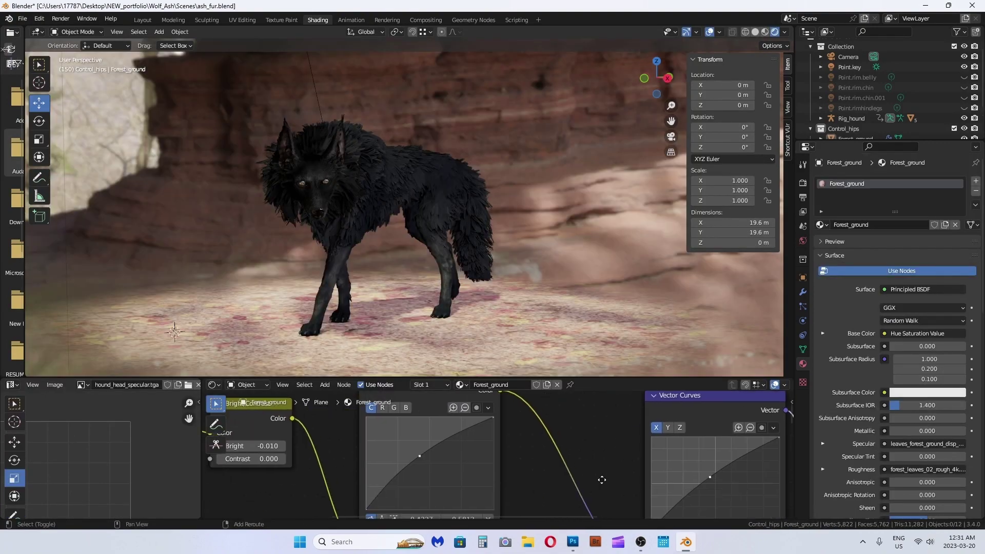
Step: Adjust the Forest_ground material's Vector Curves point to about -0.354, 0.0625 and delete one of the gobo plane copies
left_click_drag(590, 434, 587, 439)
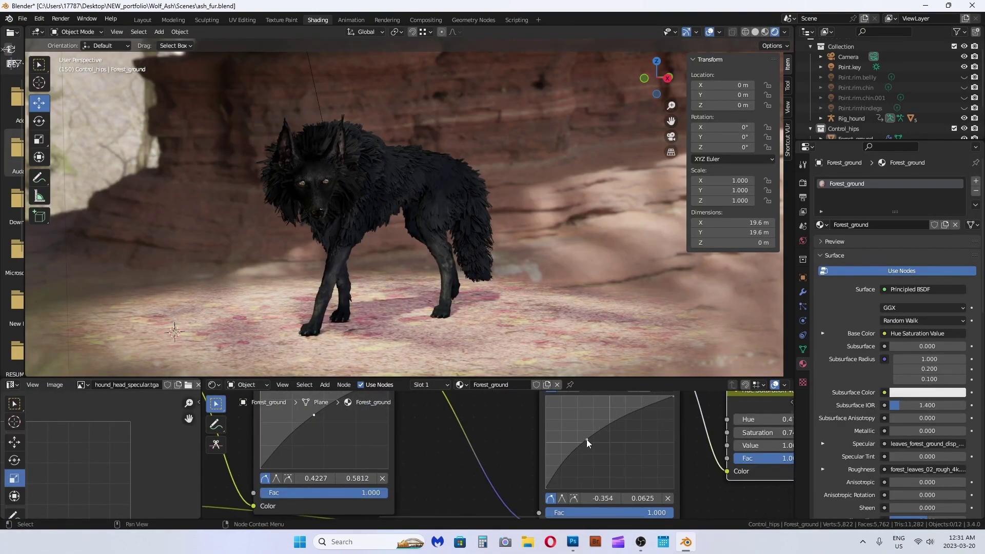
key("Delete")
scroll(411, 257, "down", 3)
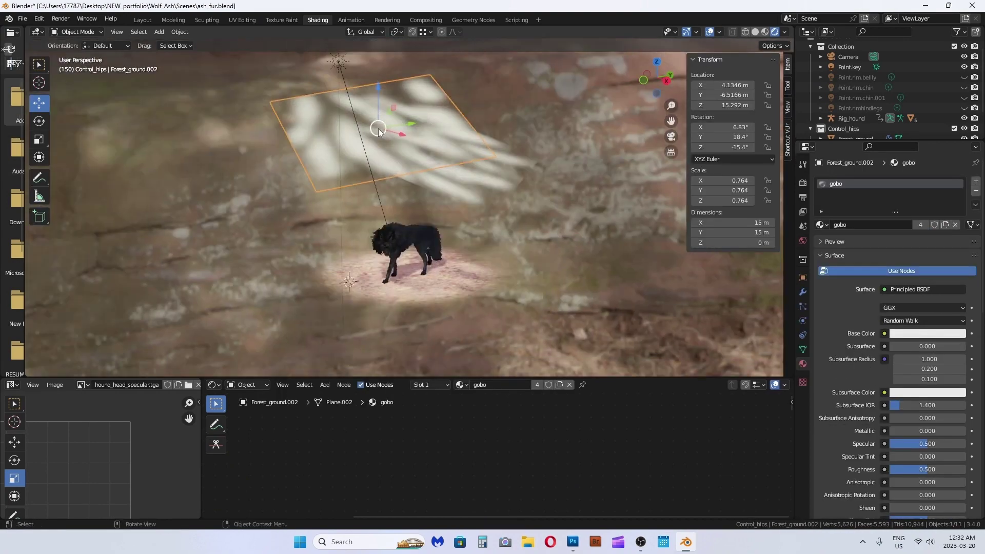
Step: Scale one remaining gobo plane copy and rotate another above the wolf
key("s")
left_click(429, 174)
middle_click_drag(429, 173, 514, 162)
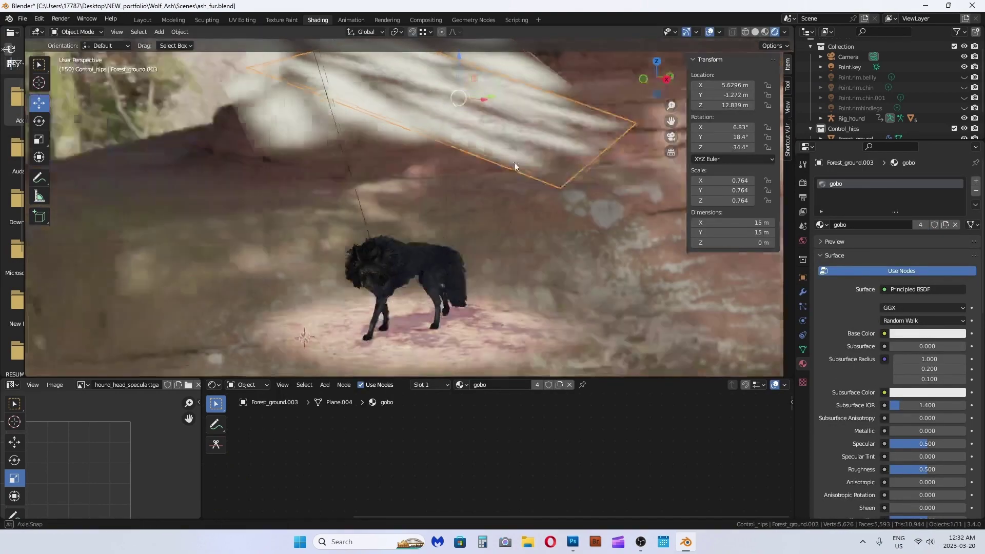
key("r")
left_click(515, 167)
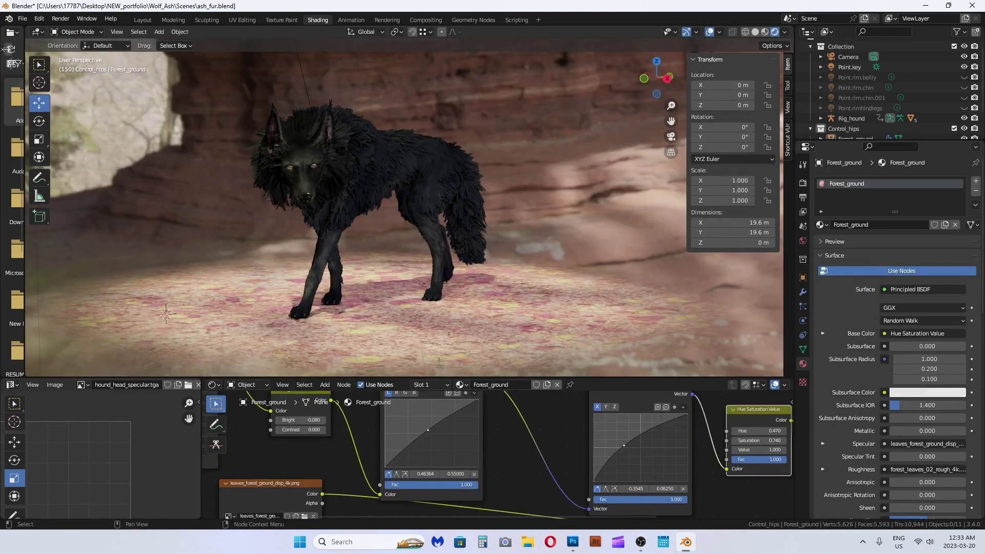
Step: Raise the Forest_ground material's color curve point to about 0.41, 0.65 and vector curve point to -0.39, 0.59, and set Saturation to 0.8
mouse_move(428, 430)
left_mouse_down()
mouse_move(415, 420)
mouse_move(423, 424)
left_mouse_up()
middle_click_drag(651, 445, 500, 466)
left_click_drag(501, 466, 481, 464)
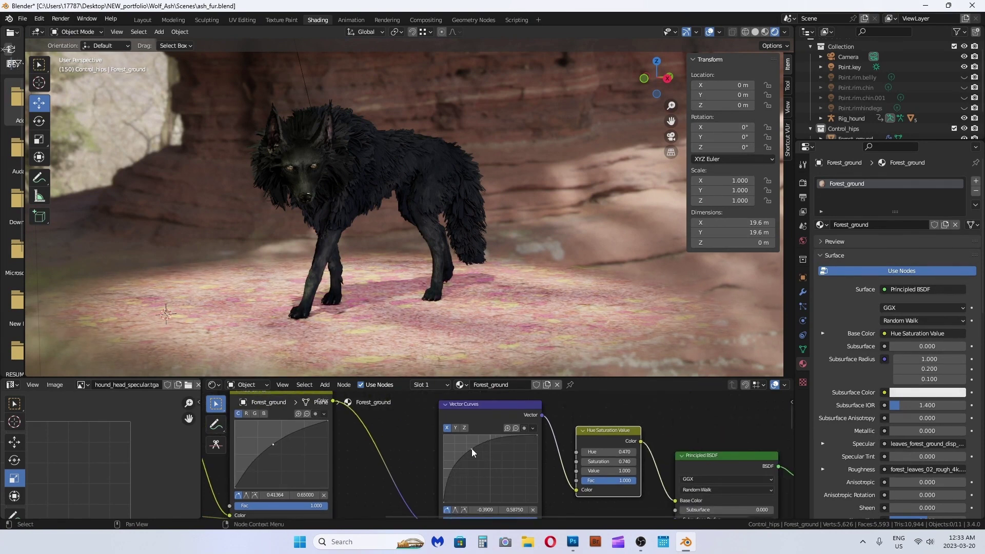
left_click(605, 465)
type("0.8")
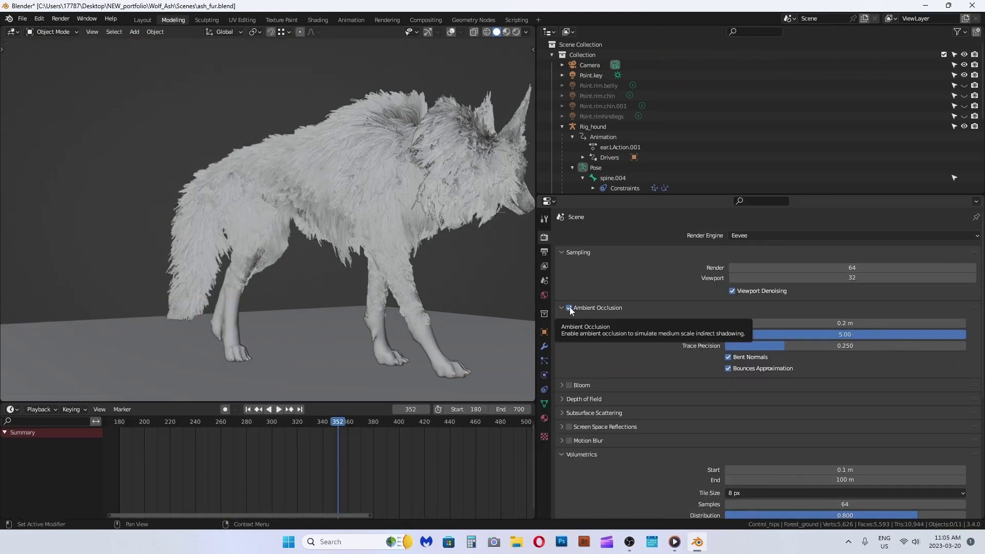
Step: Examine the render output's resolution, frame range, FFmpeg Video format, metadata and encoding settings
left_click(545, 252)
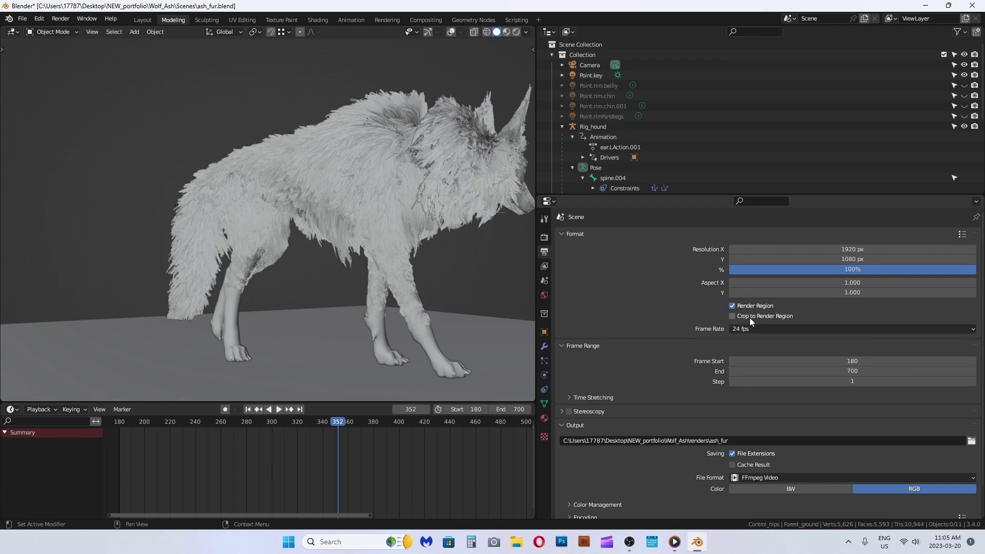
scroll(684, 421, "down", 2)
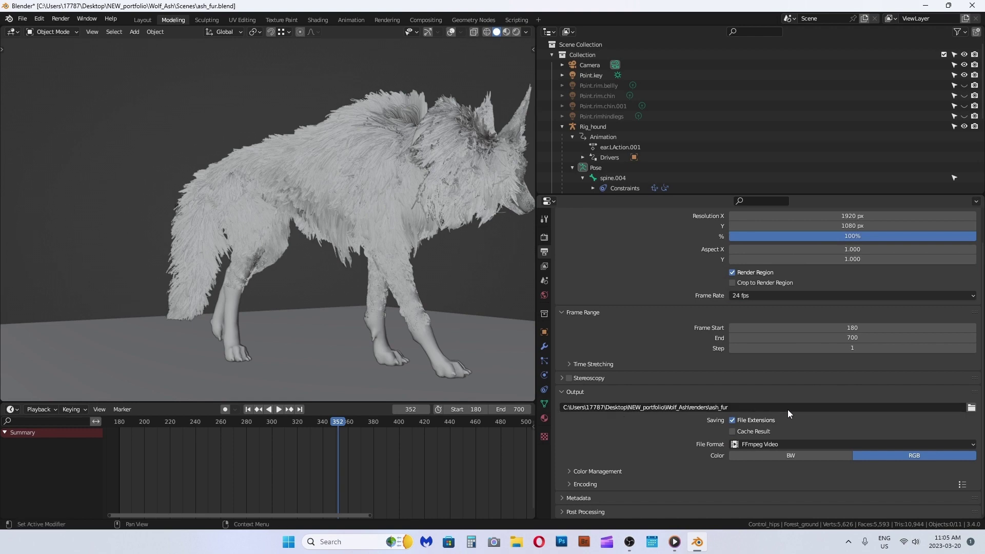
left_click(938, 444)
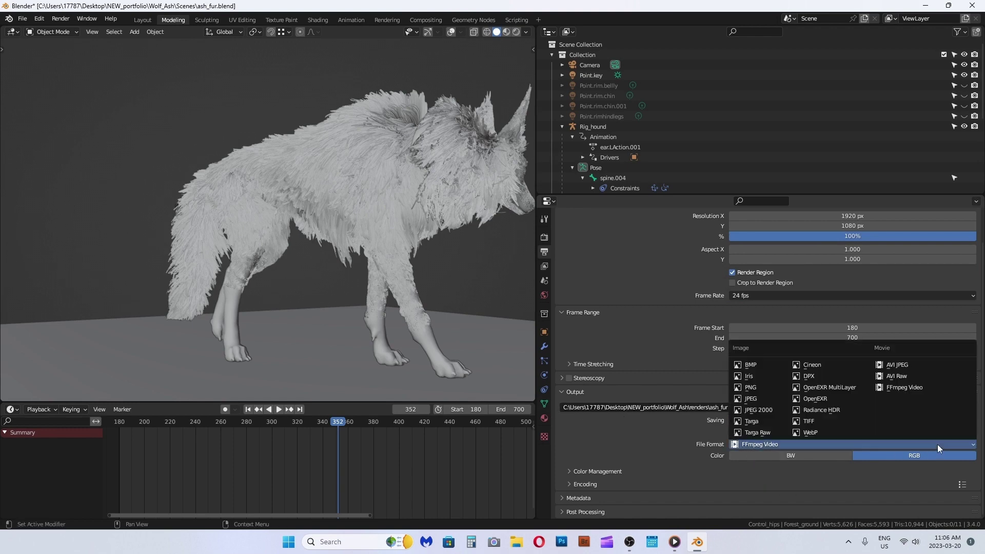
left_click(912, 389)
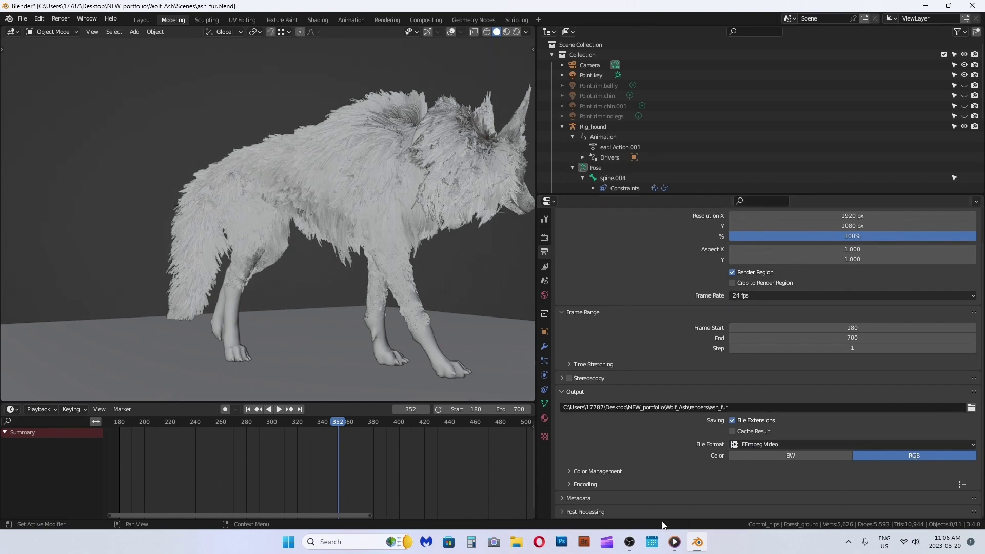
left_click(580, 498)
scroll(605, 490, "down", 4)
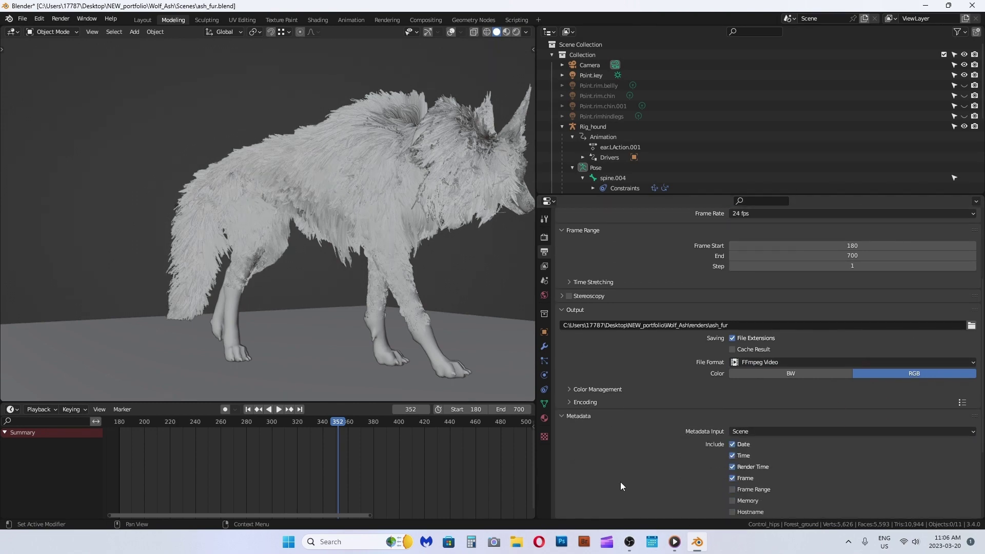
left_click(573, 402)
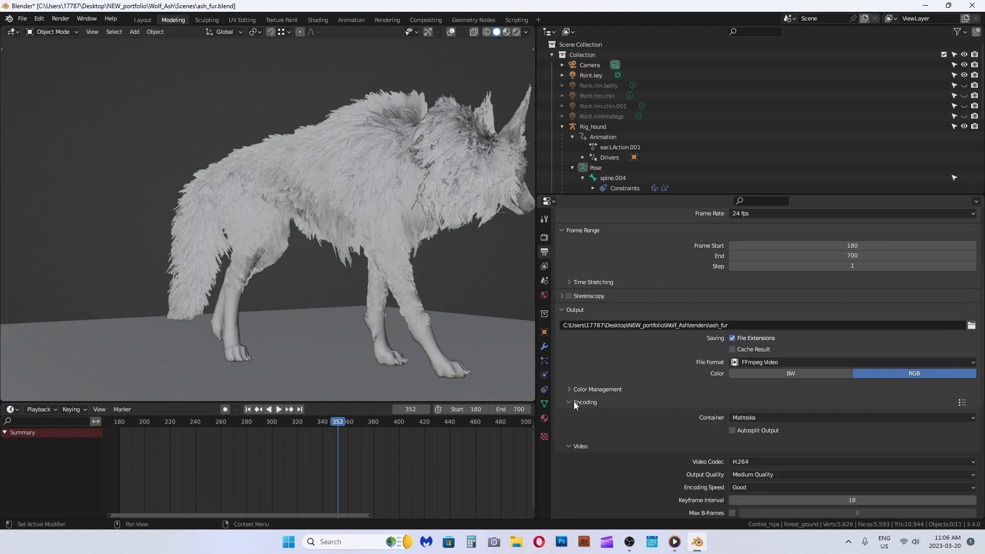
left_click(560, 230)
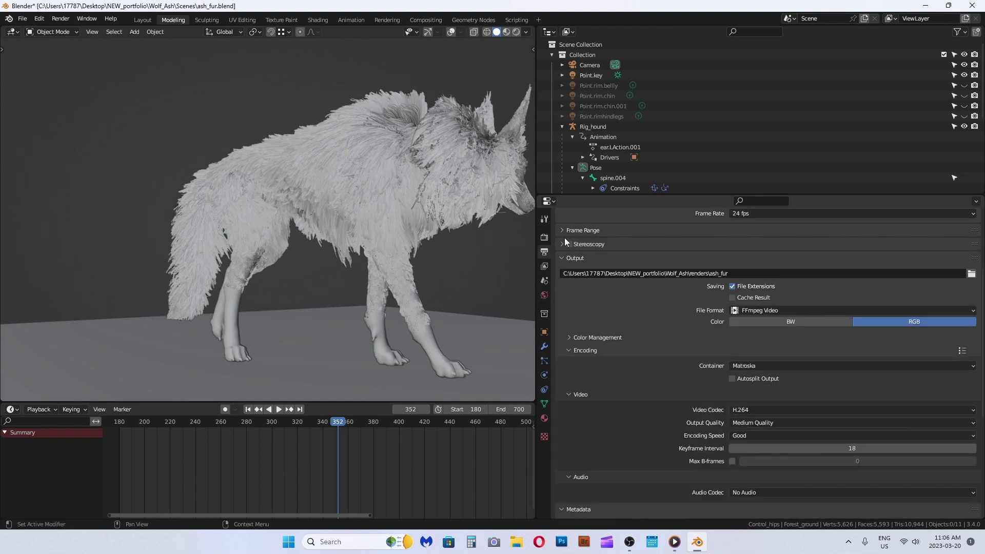
scroll(631, 298, "up", 6)
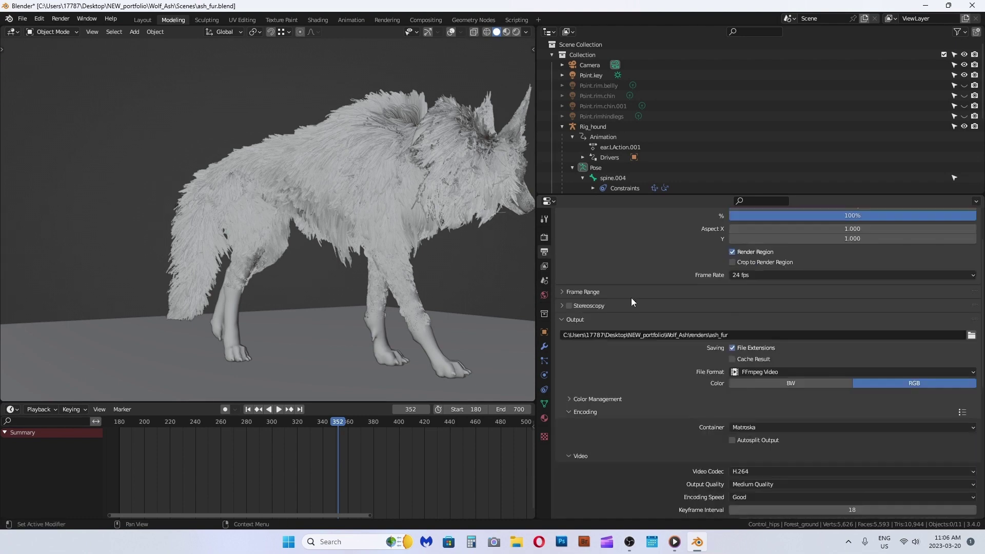
Step: Switch the viewport to rendered shading and set the Eevee viewport samples to 64
key("ctrl+shift+Tab")
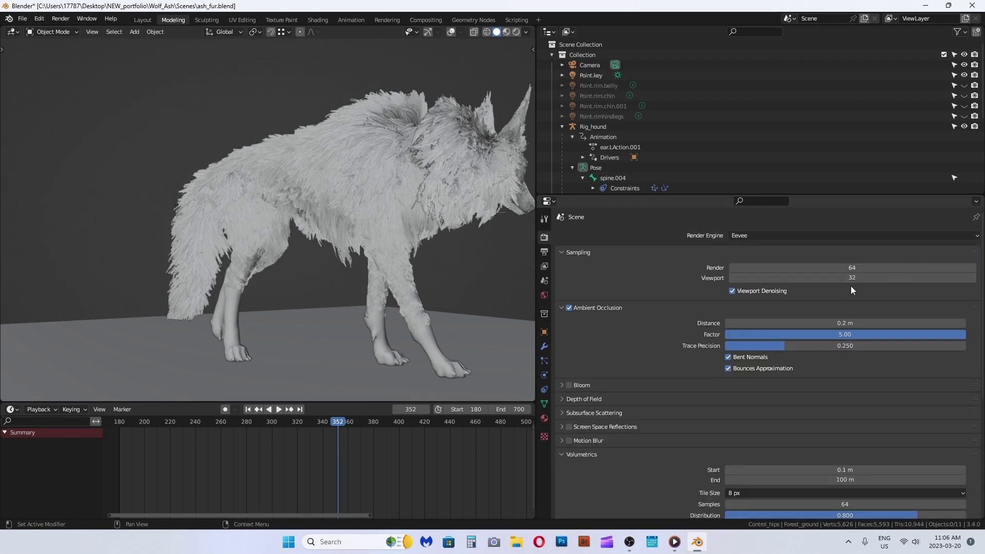
left_click(516, 32)
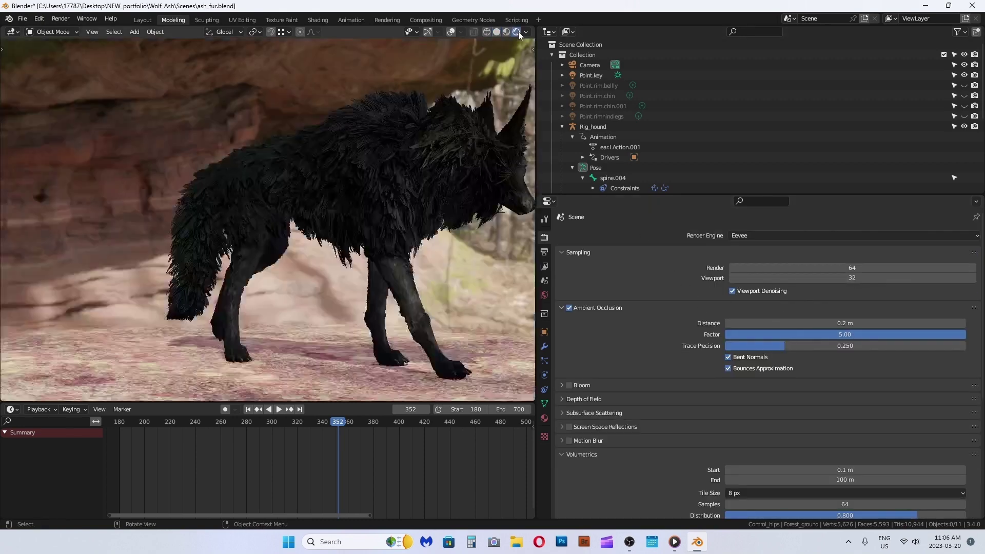
left_click(857, 278)
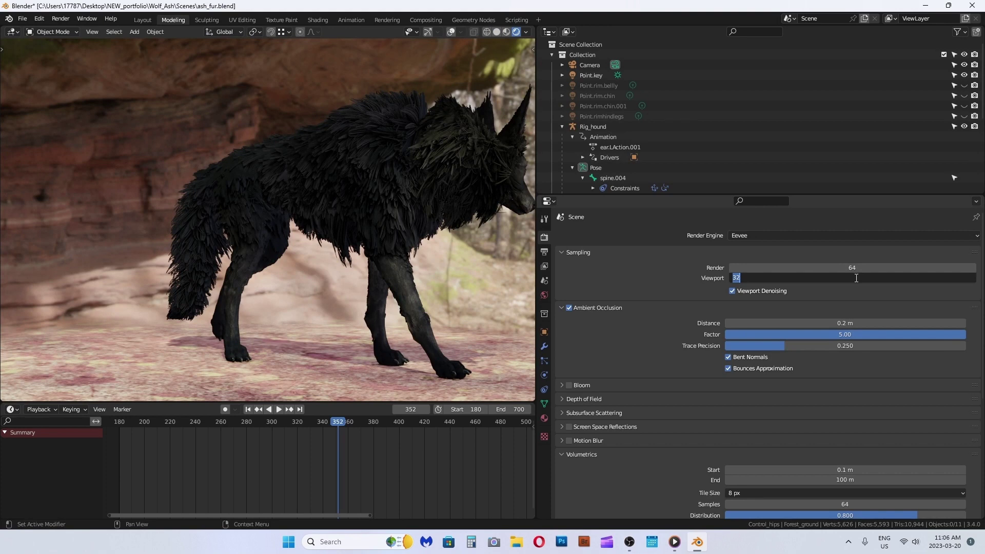
key("Return")
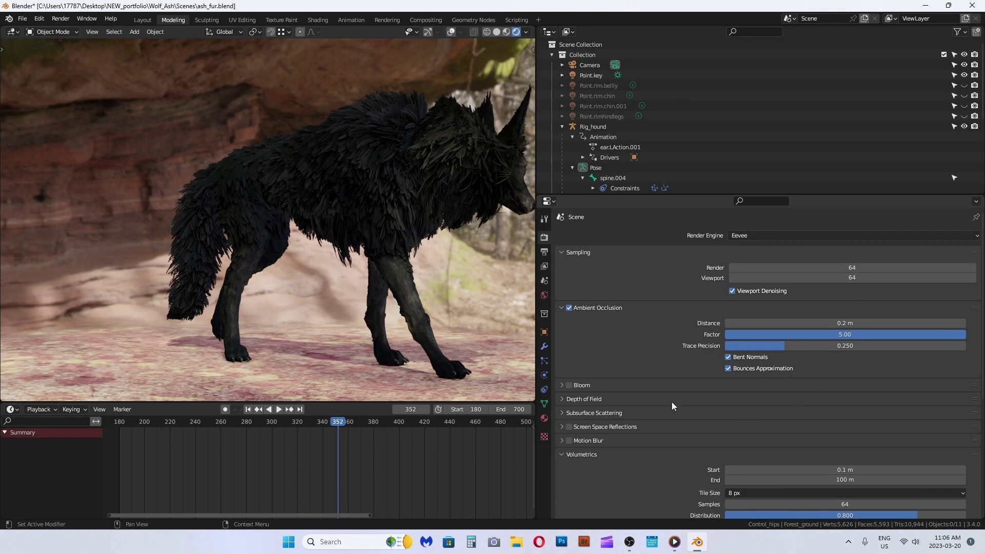
Step: Check the output format settings and the Cycles render devices in the system preferences
left_click(545, 255)
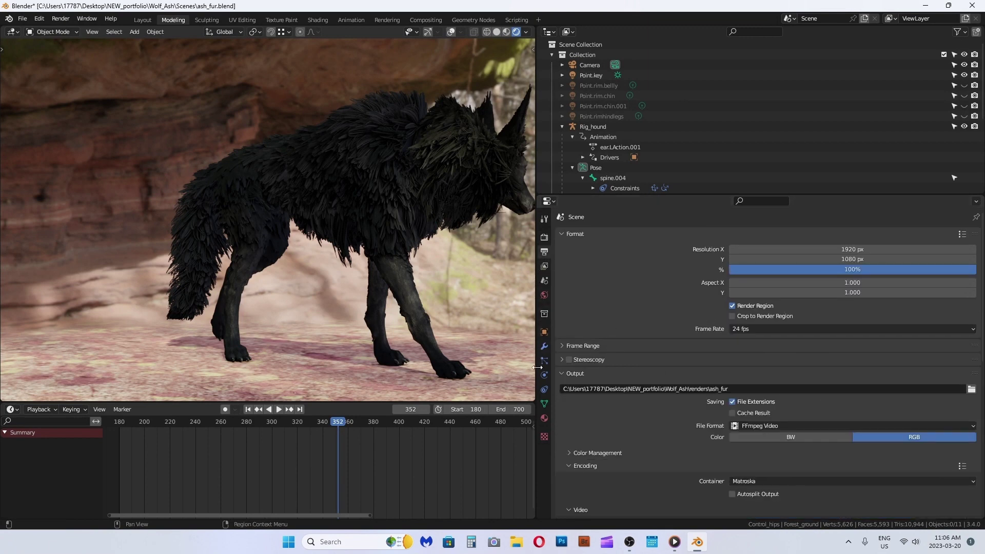
key("ctrl+comma")
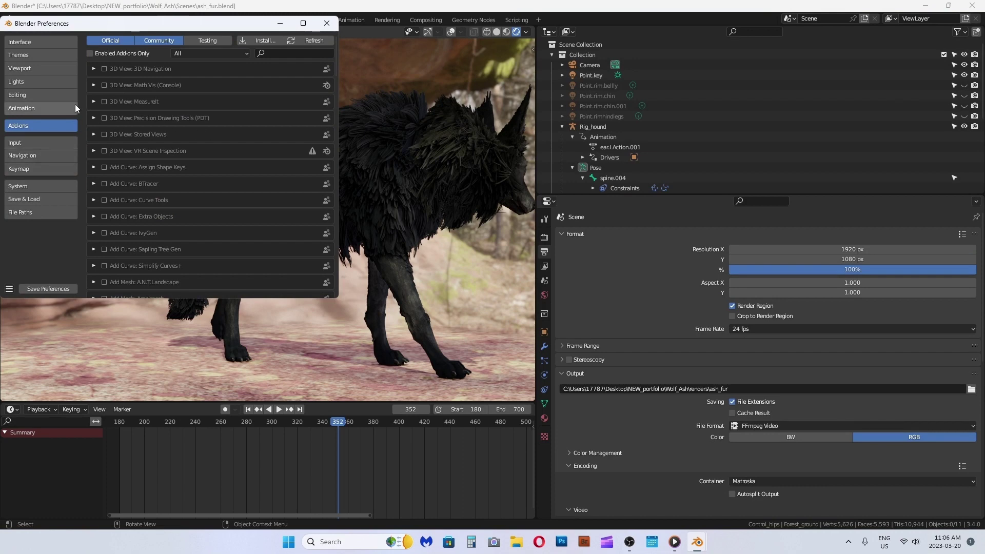
left_click(30, 186)
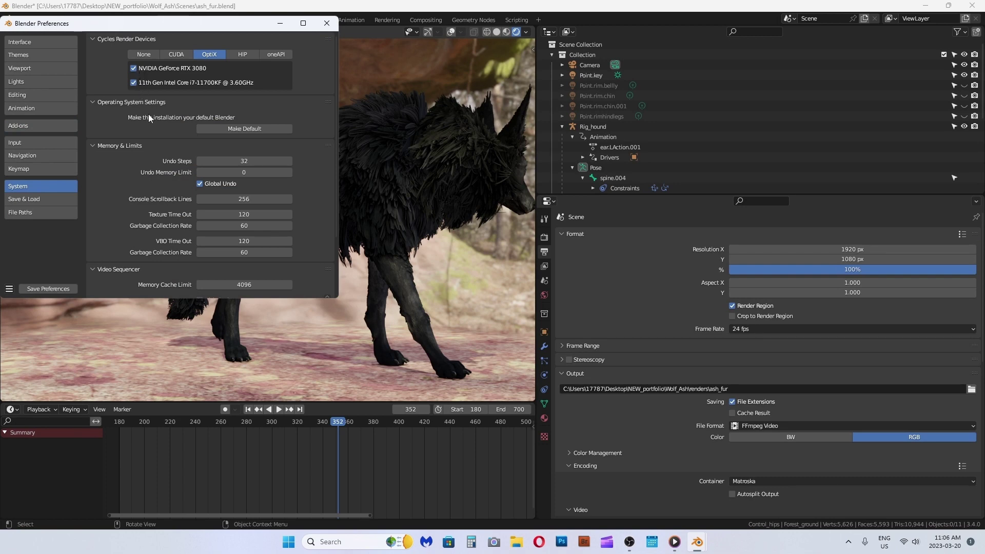
left_click(331, 22)
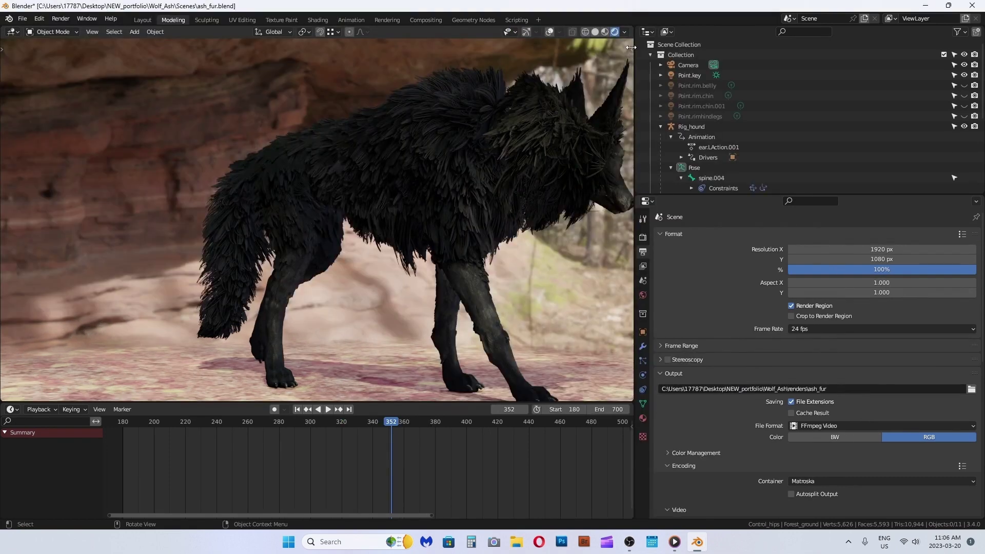
Step: Show the 3D viewport's focal length and clipping settings, and collapse that section
key("n")
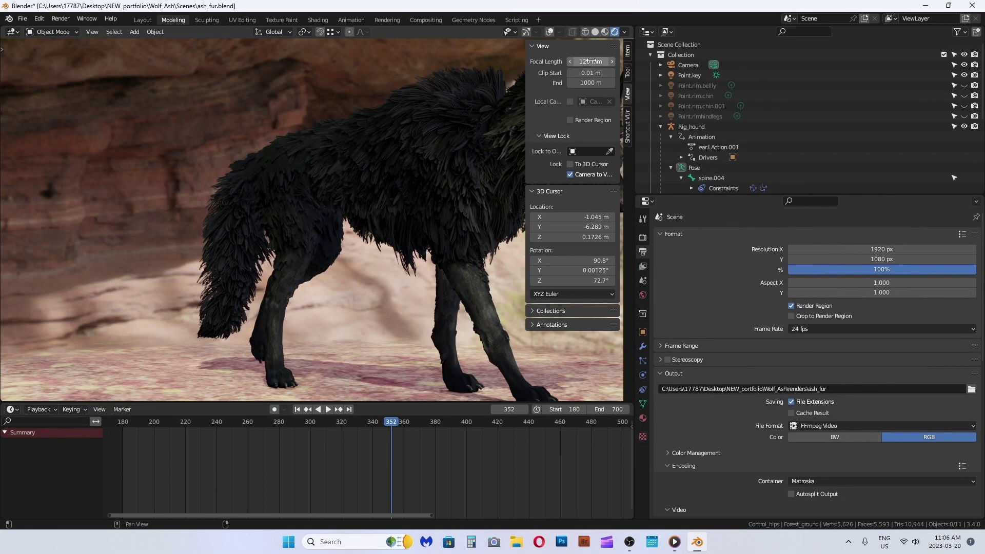
left_click(534, 48)
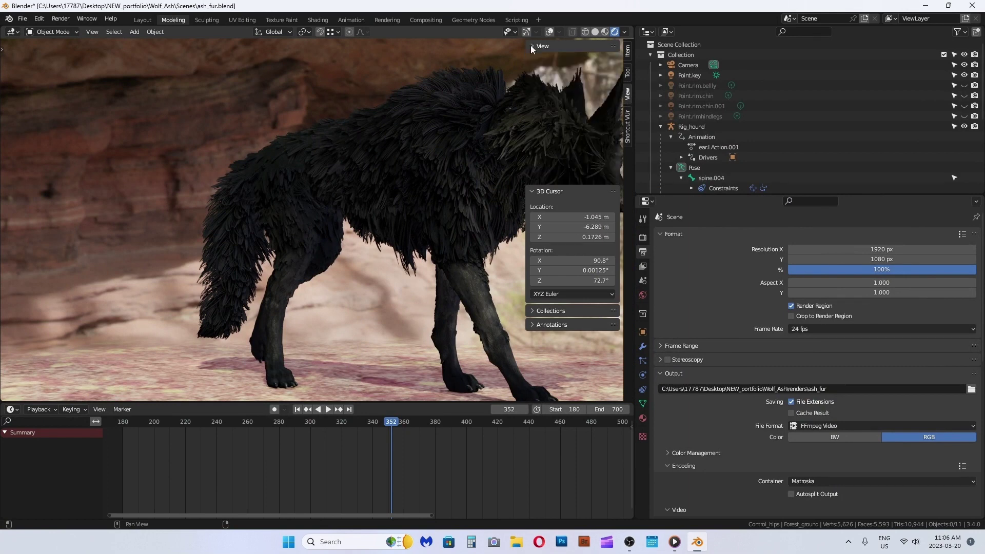
Step: Hide the 3D viewport's sidebar and widen the viewport until the outliner and properties areas are only a narrow strip
left_click(92, 32)
left_click(96, 54)
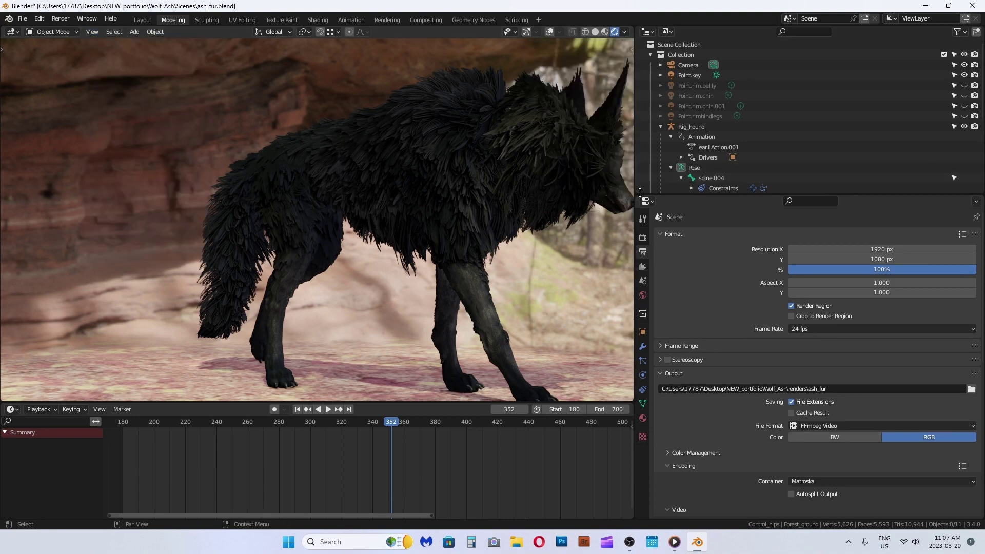
left_click_drag(633, 190, 981, 198)
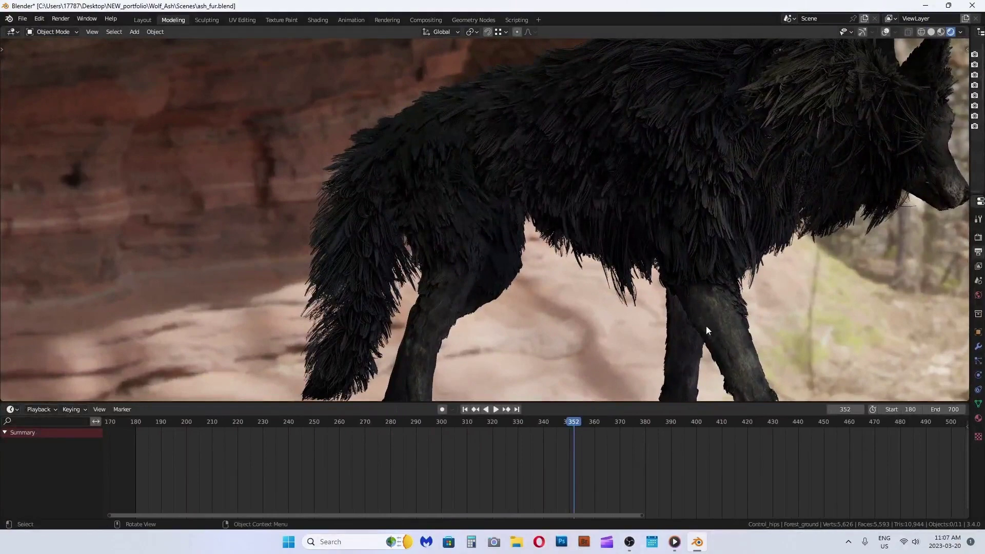
Step: Join the timeline area into the 3D viewport so the viewport fills the full height
right_click(553, 401)
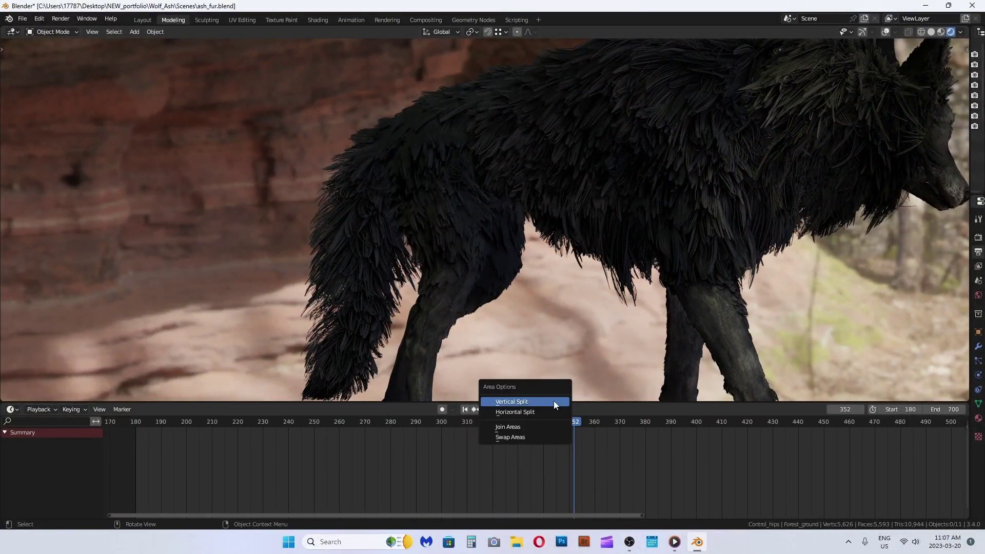
left_click(535, 432)
left_click(529, 480)
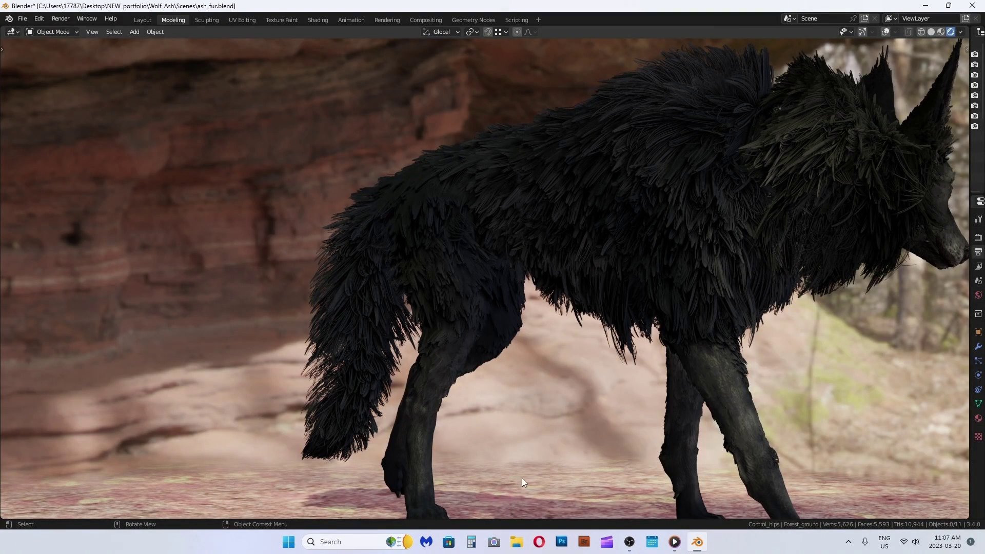
Step: Split off a strip below the 3D viewport and turn it into a Timeline editor
key("space")
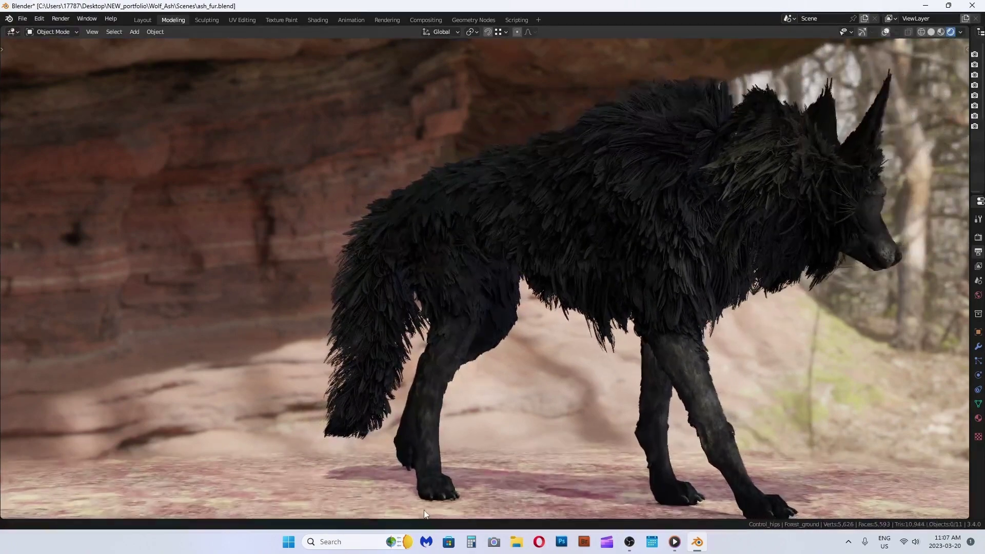
key("space")
right_click(467, 519)
left_click(467, 515)
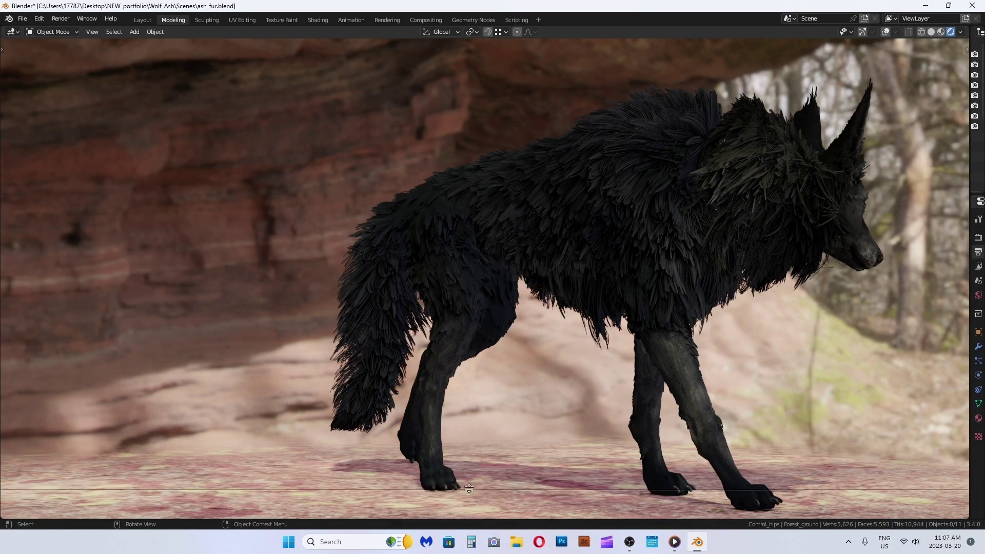
left_click(41, 441)
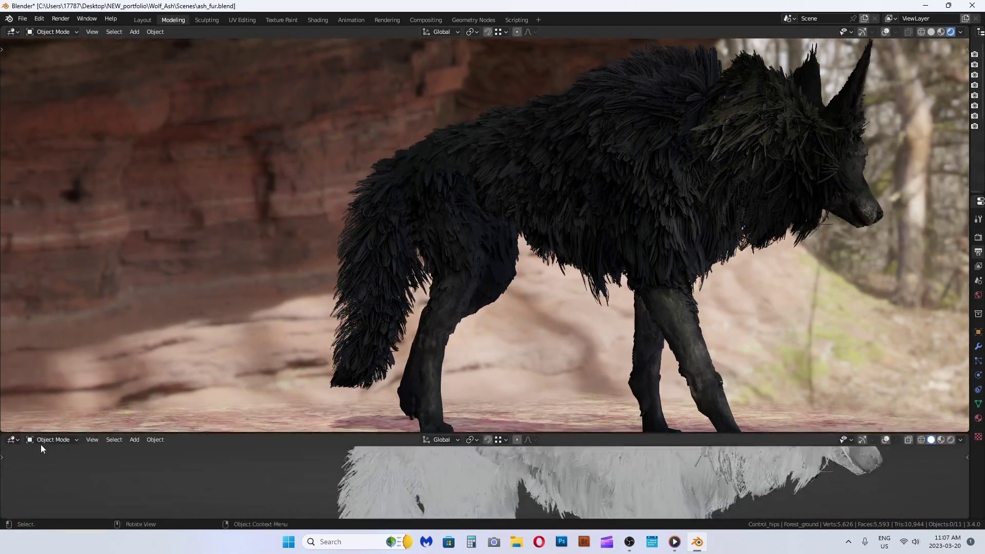
left_click(13, 440)
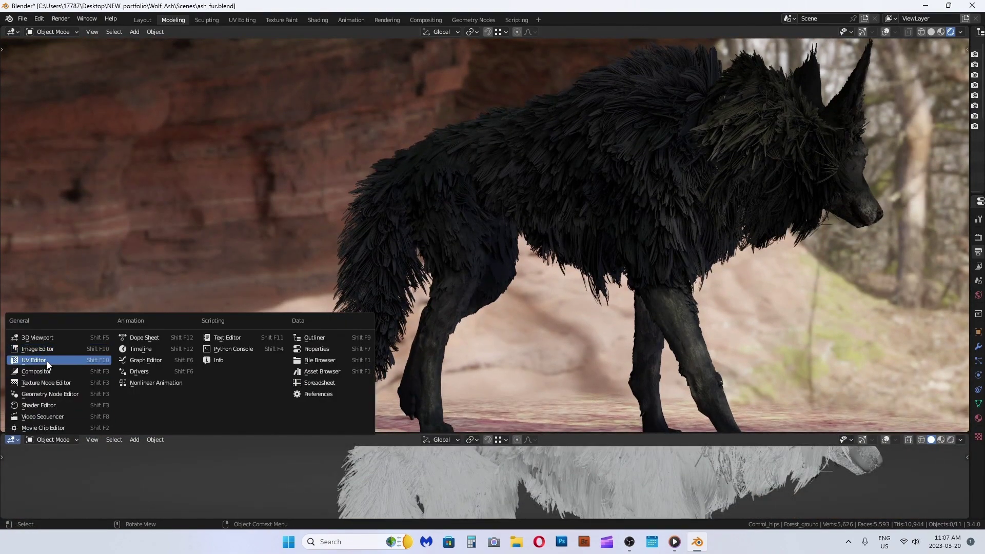
left_click(158, 350)
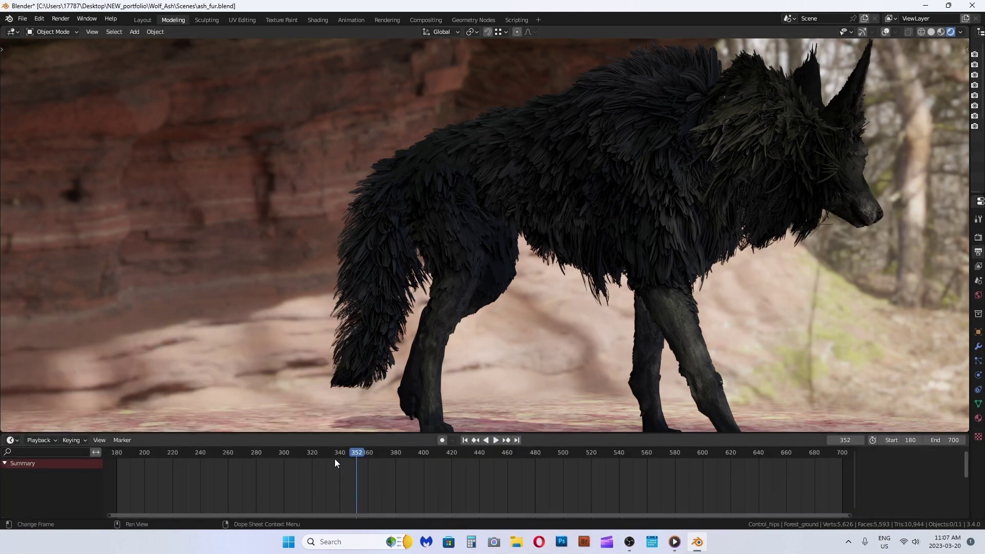
Step: Switch the viewport to solid shading and play the animation from the start of the frame range
left_click(929, 33)
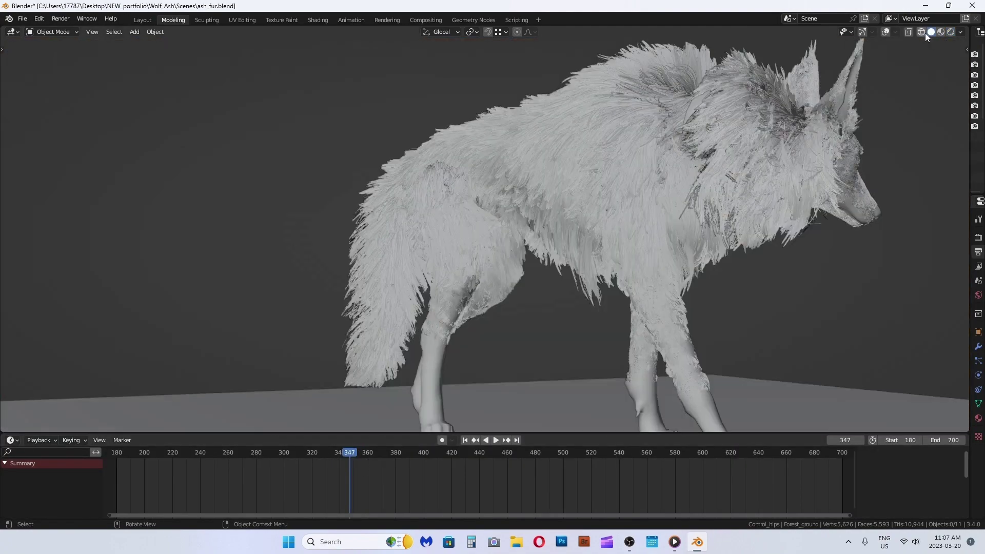
left_click(119, 454)
key("space")
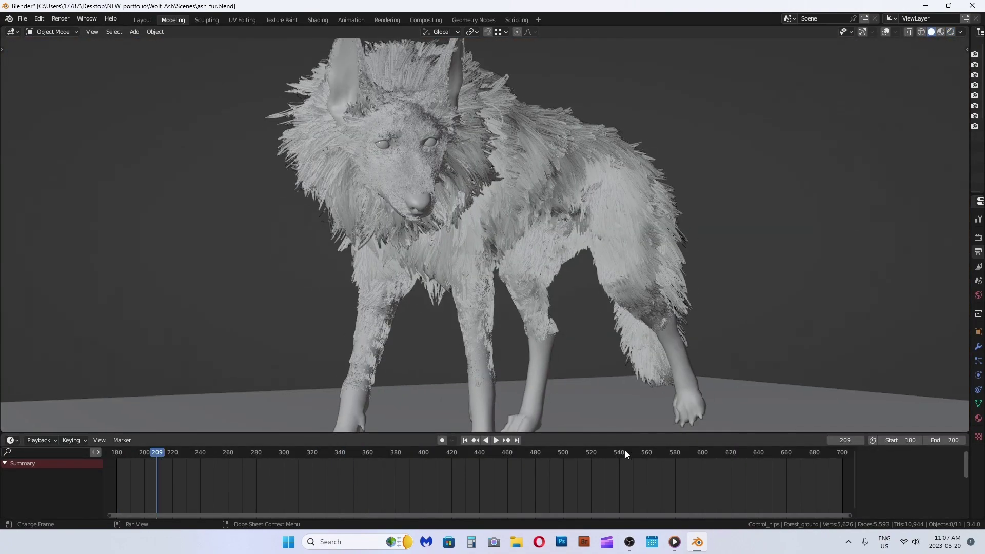
Step: Make the timeline area taller and preview the wolf's walk animation in solid shading, stopping the playback at the end
left_click_drag(570, 433, 557, 545)
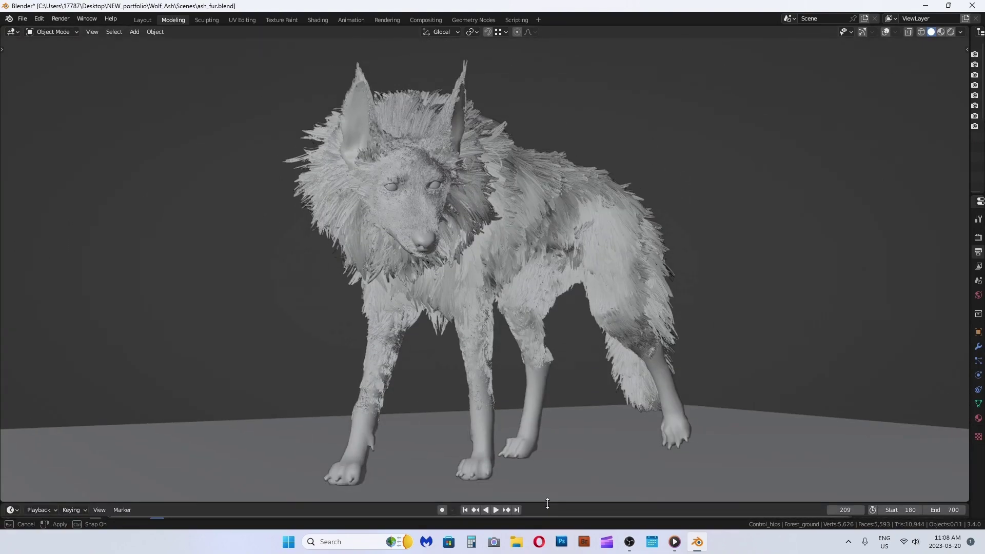
key("Escape")
key("space")
left_click_drag(509, 426, 507, 406)
key("Escape")
key("space")
right_click(562, 403)
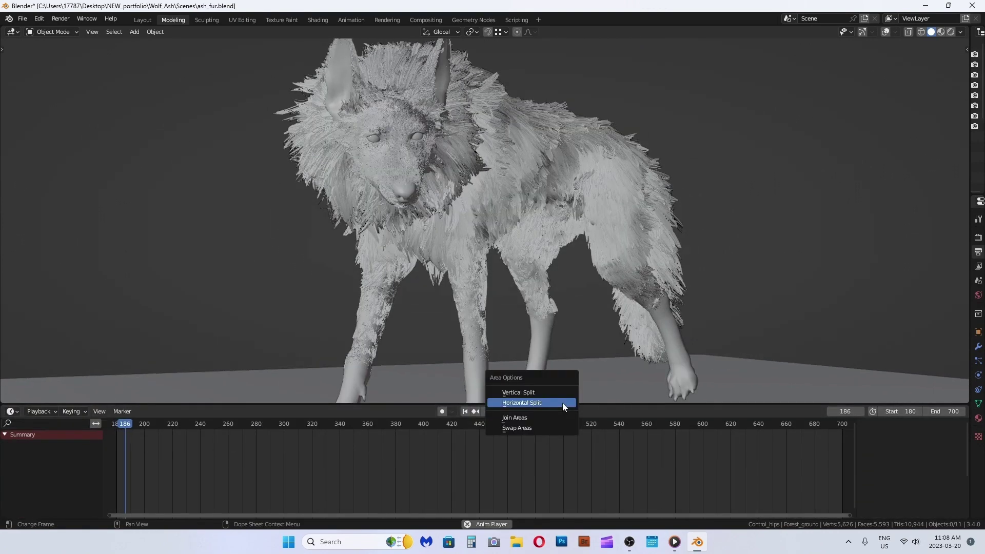
key("Escape")
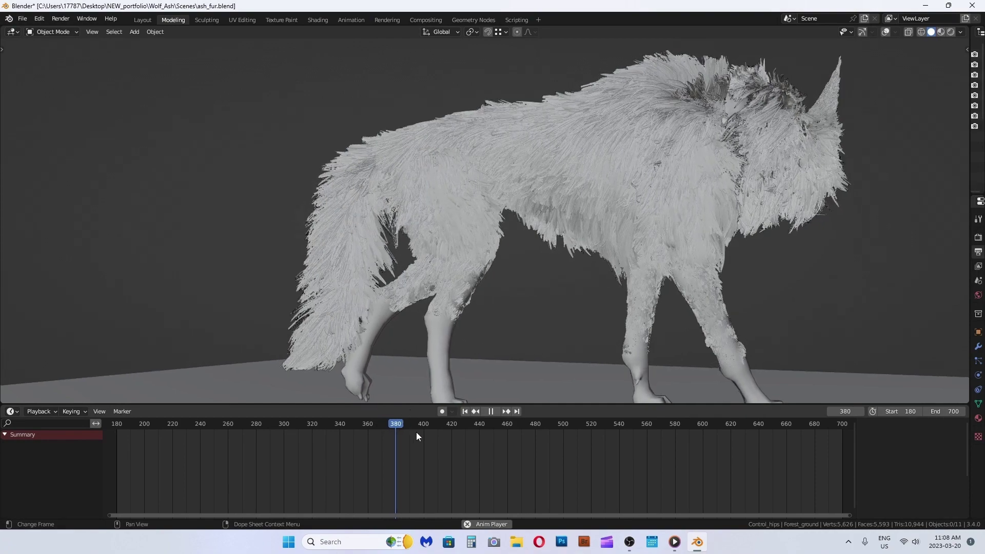
key("Escape")
Step: Join the timeline area into the 3D viewport and start a viewport render of the animation
right_click(572, 404)
left_click(561, 420)
left_click(554, 445)
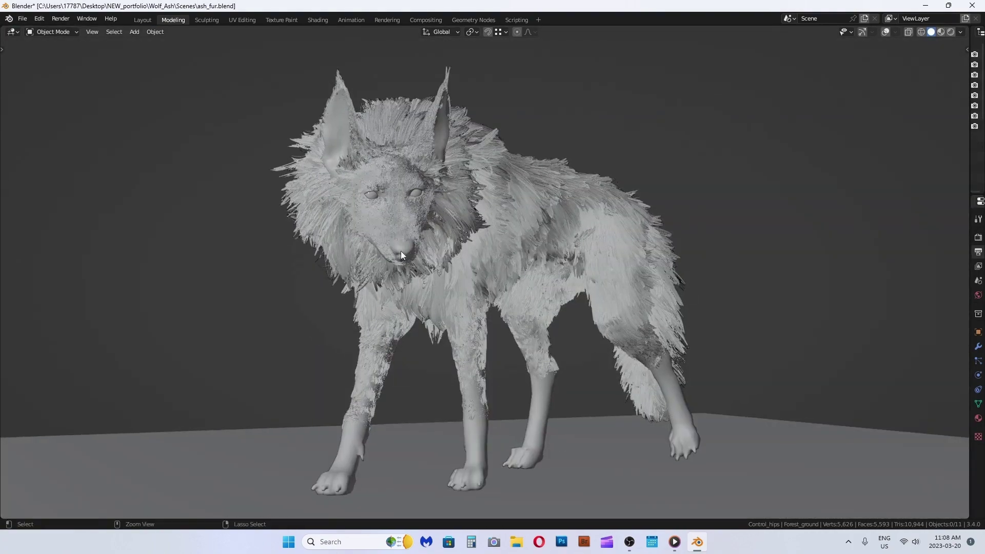
left_click(94, 33)
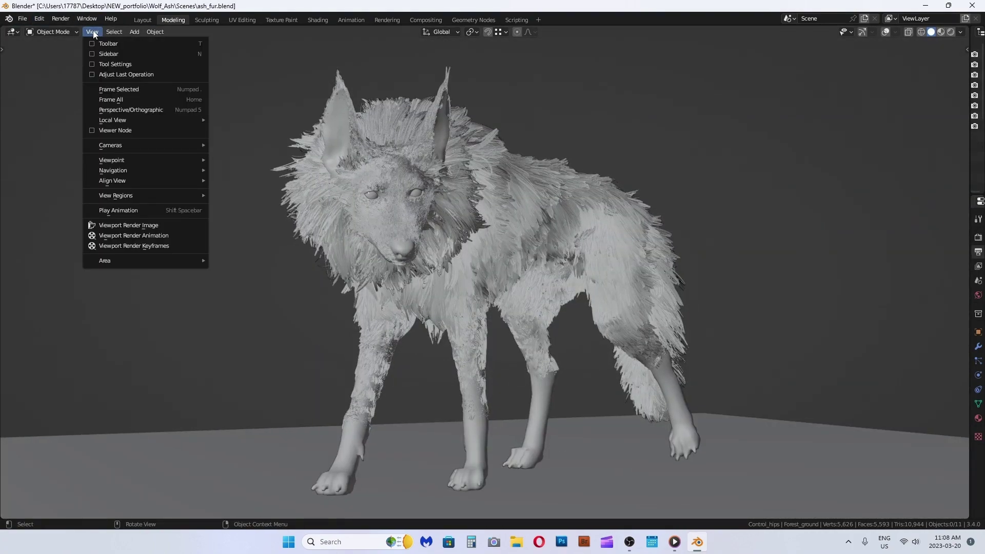
left_click(146, 236)
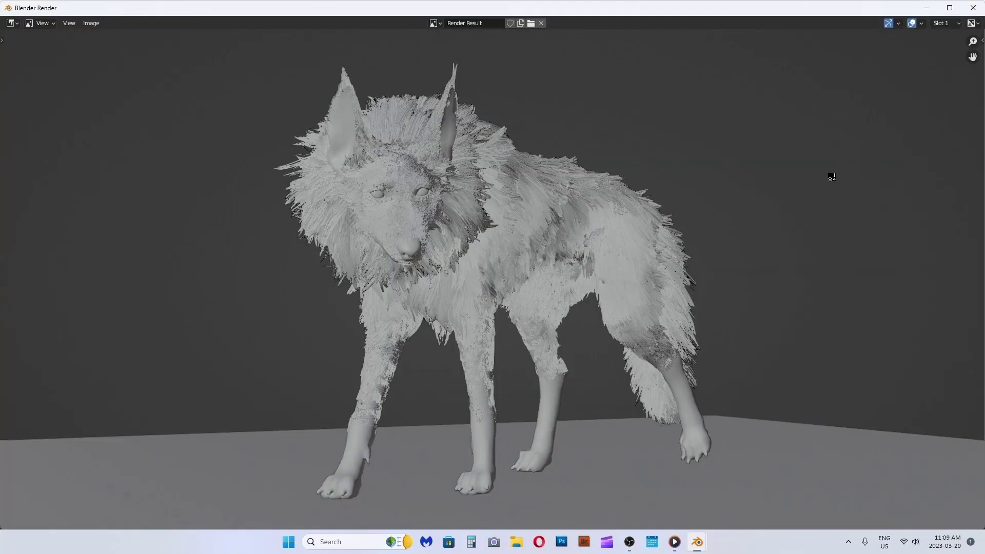